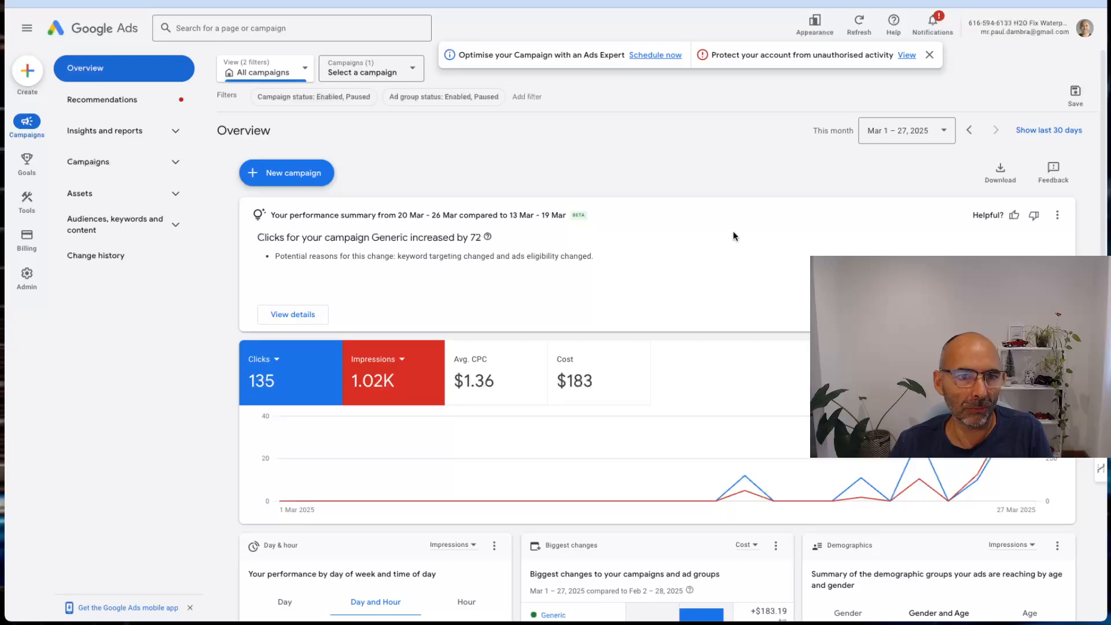
Show the account's campaign list and set its campaign status filter to All.
scroll(747, 244, "down", 2)
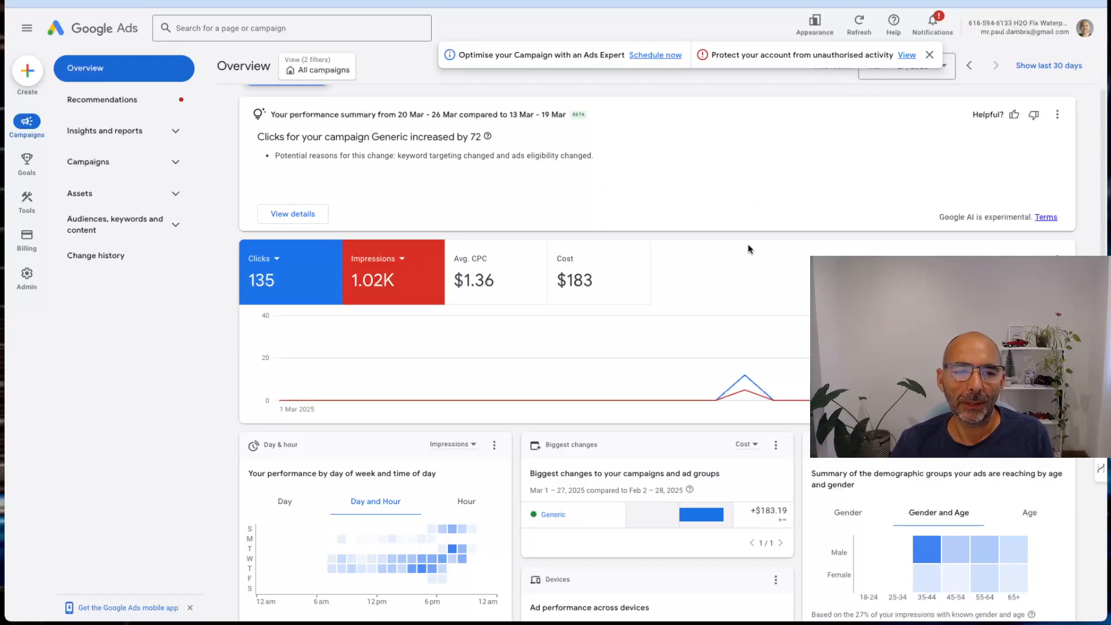
scroll(747, 244, "up", 1)
left_click(159, 170)
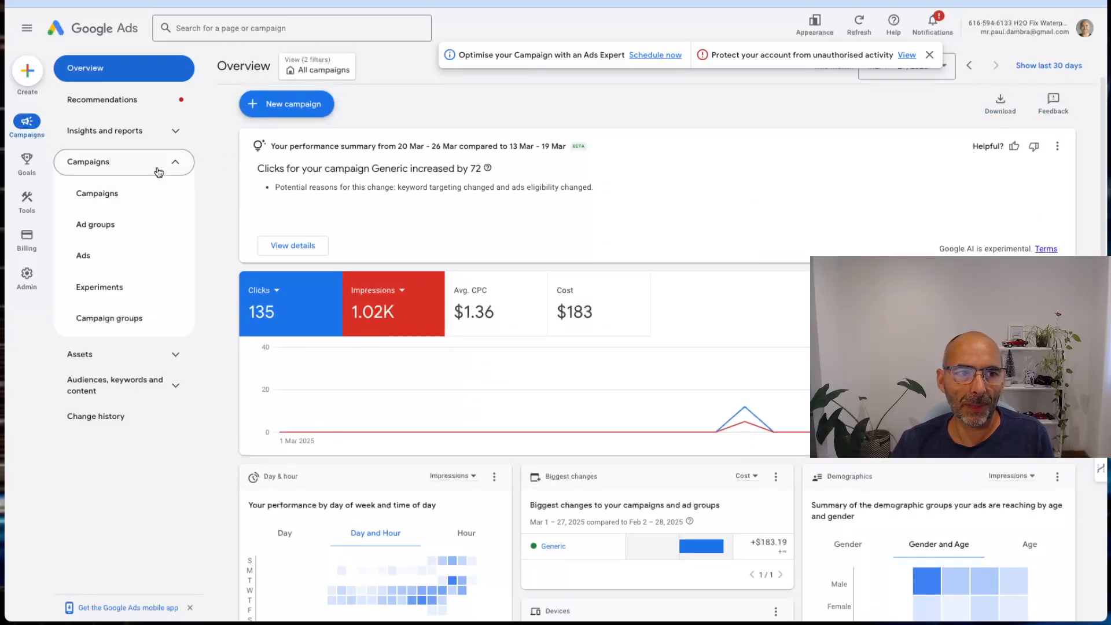
left_click(72, 195)
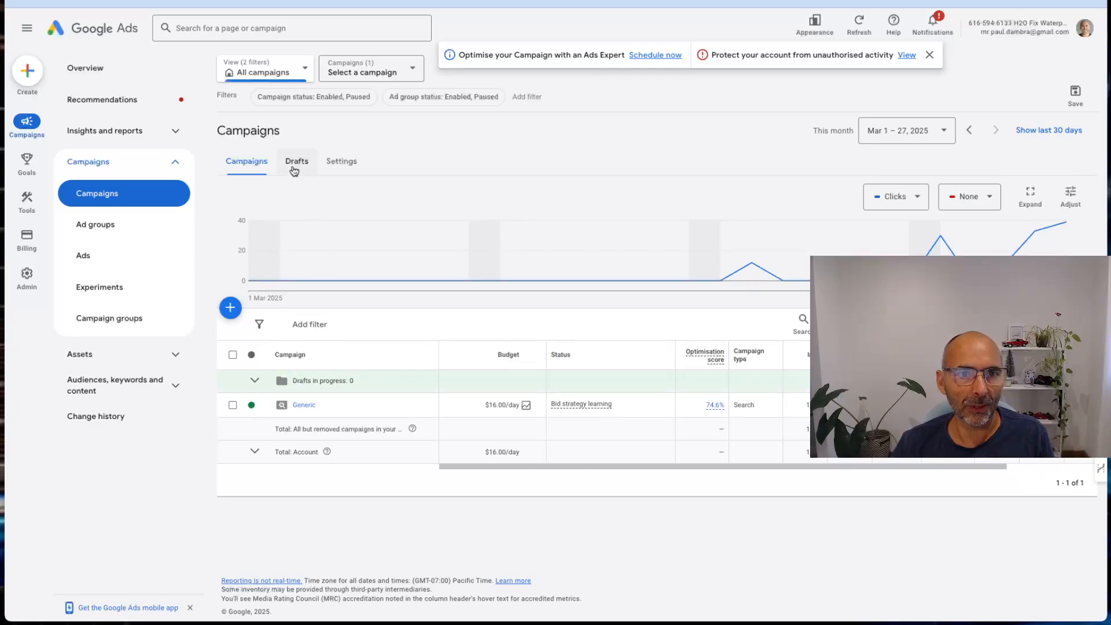
left_click(330, 110)
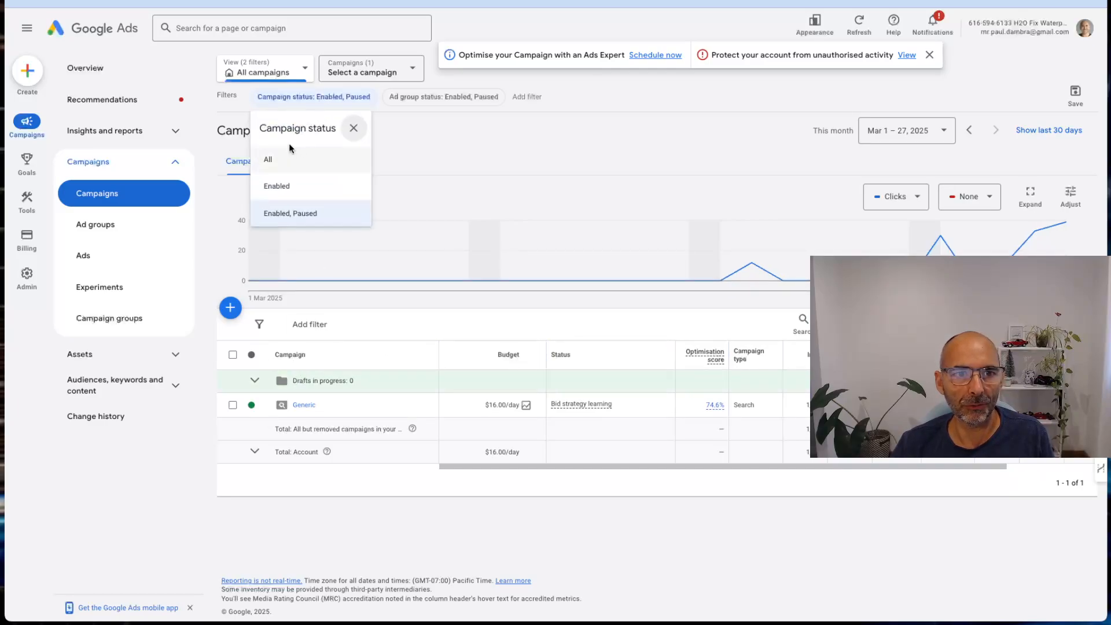
left_click(276, 156)
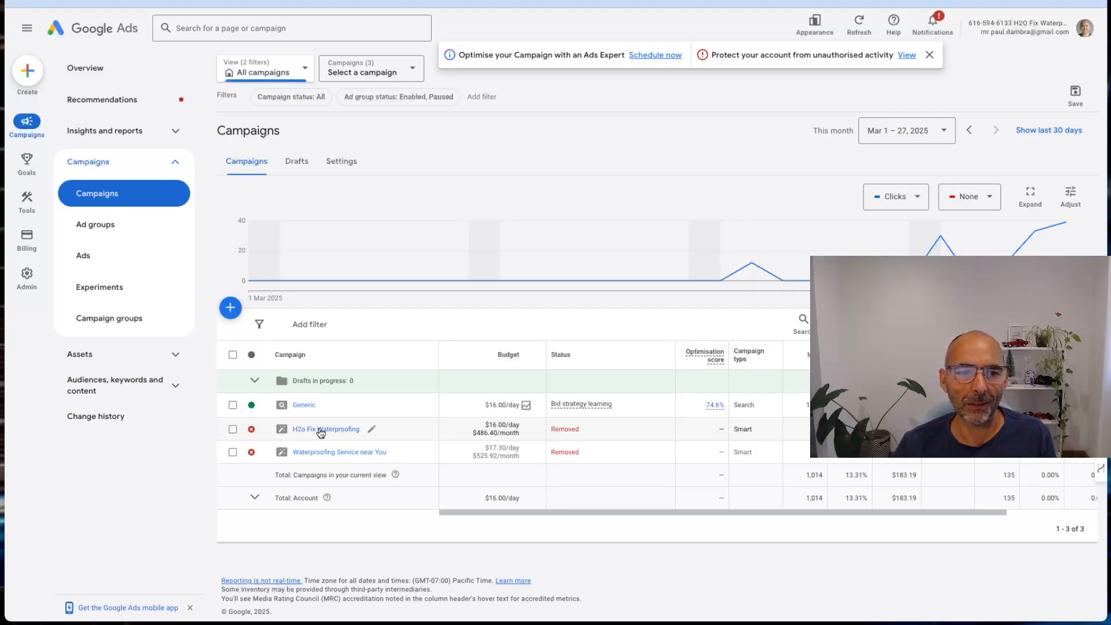
Open the removed H2o Fix Waterproofing campaign's overview and set its date range to All Time.
left_click(321, 430)
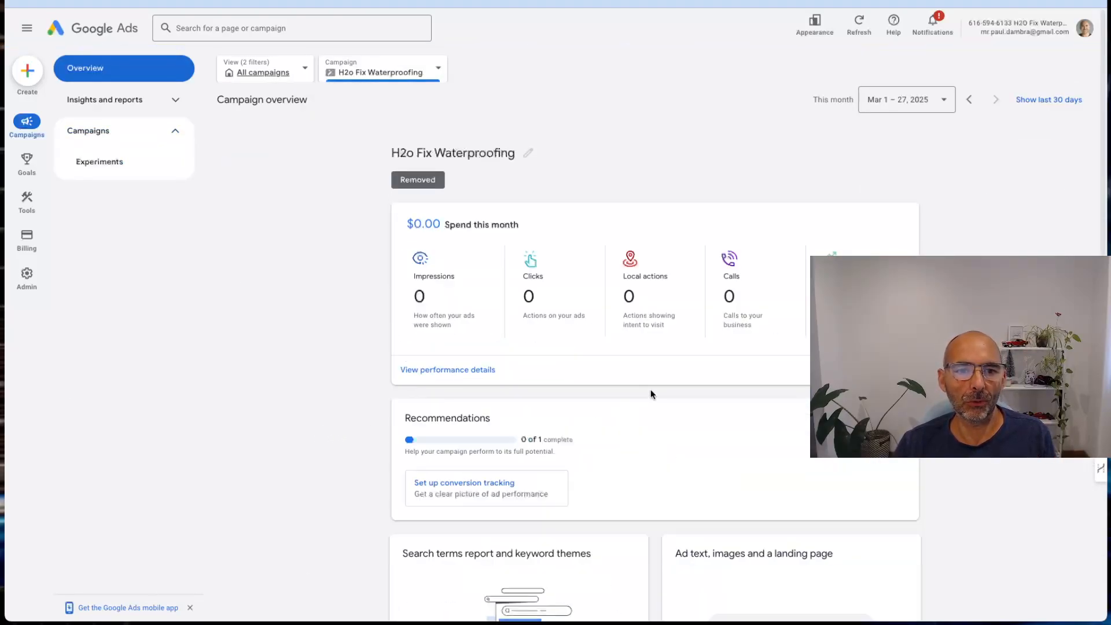
scroll(650, 394, "down", 3)
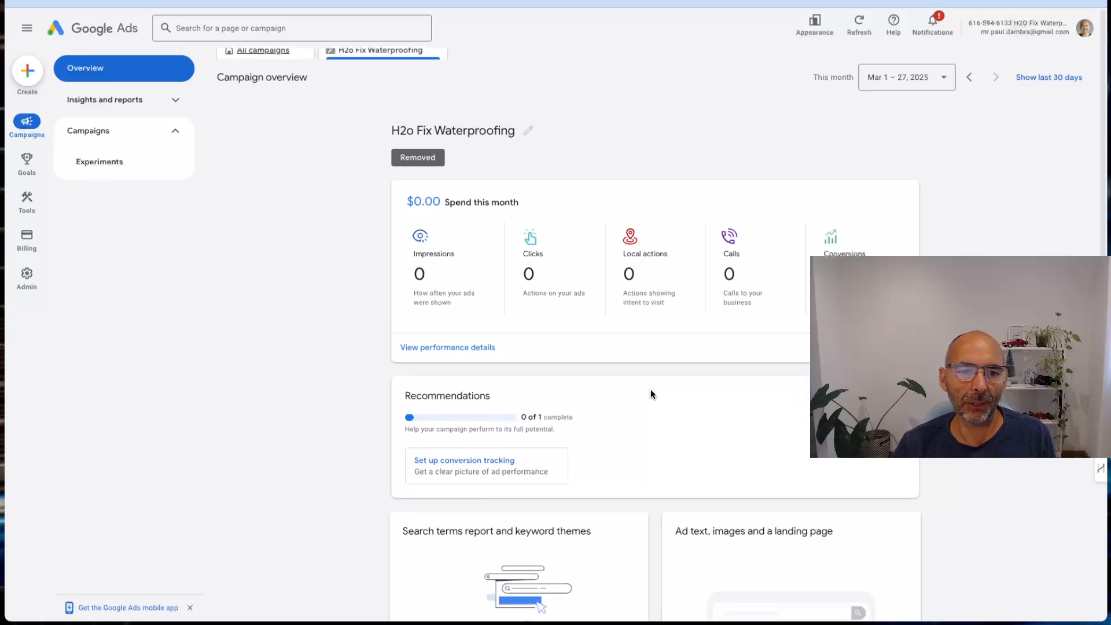
scroll(650, 394, "up", 3)
left_click(881, 99)
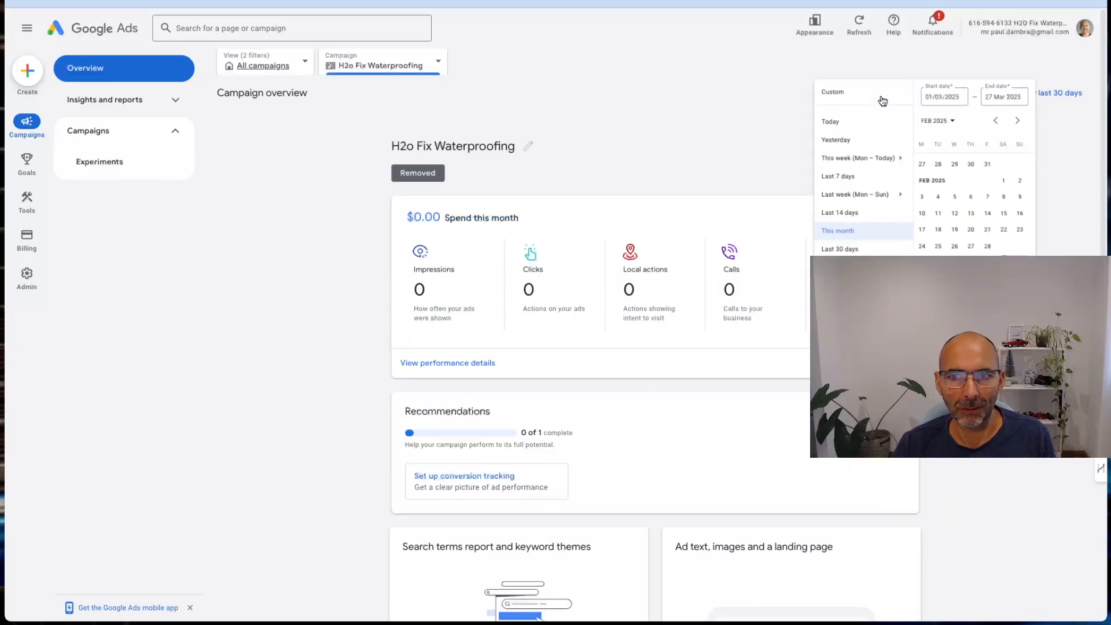
left_click(849, 332)
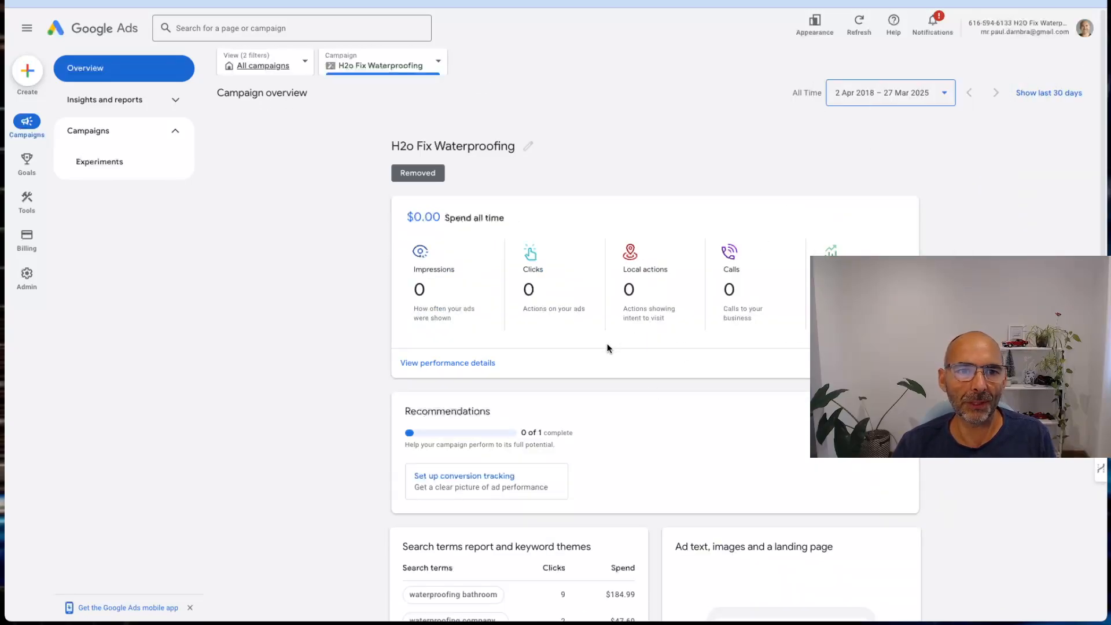
Examine the H2o Fix Waterproofing campaign's all-time performance, search terms, location and budget, dismissing the location report tip.
scroll(594, 355, "down", 3)
scroll(594, 355, "down", 2)
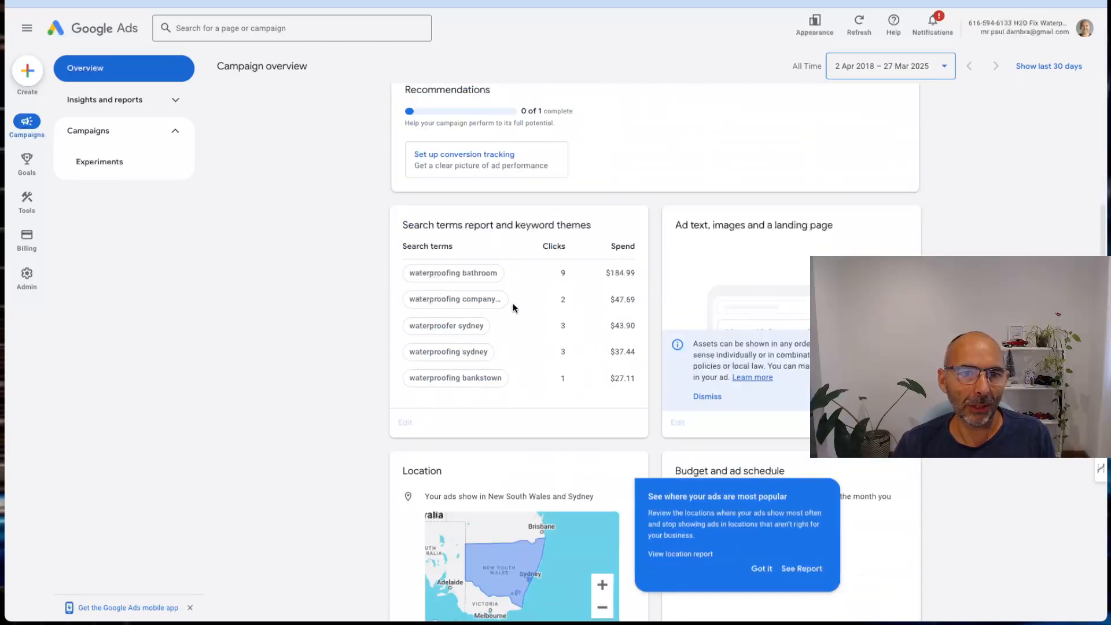
scroll(524, 319, "down", 1)
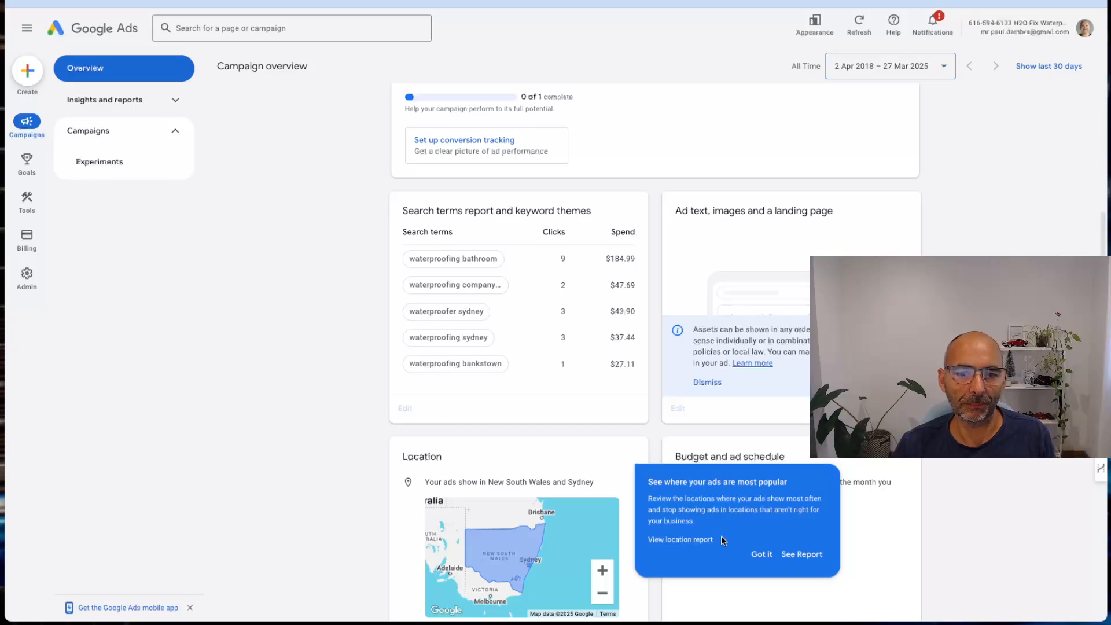
left_click(761, 554)
scroll(565, 350, "up", 2)
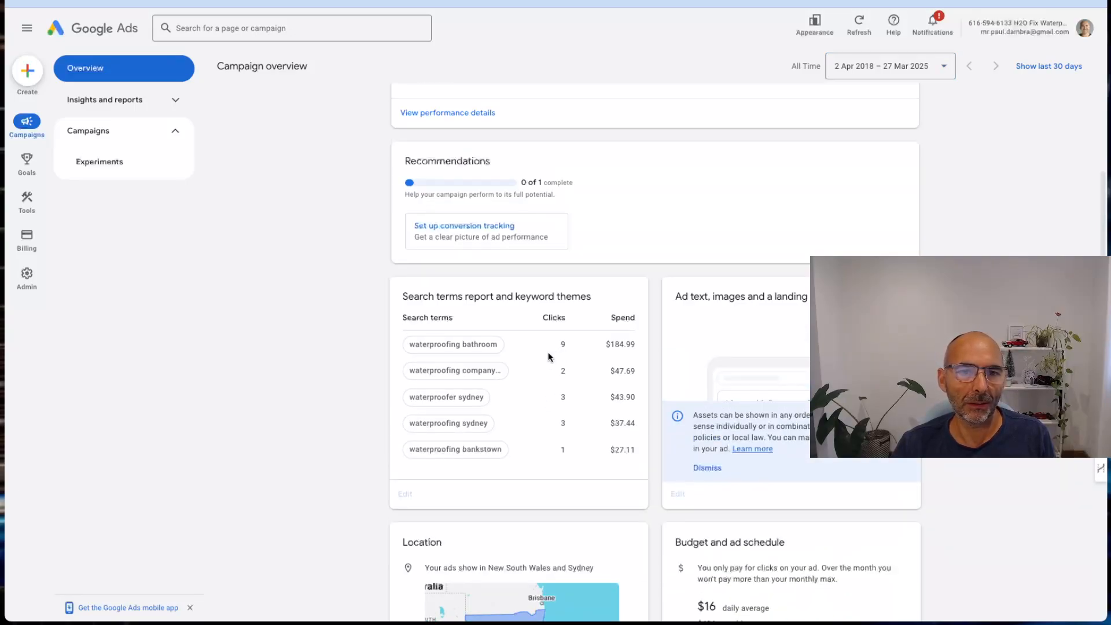
scroll(548, 357, "up", 1)
scroll(549, 353, "up", 2)
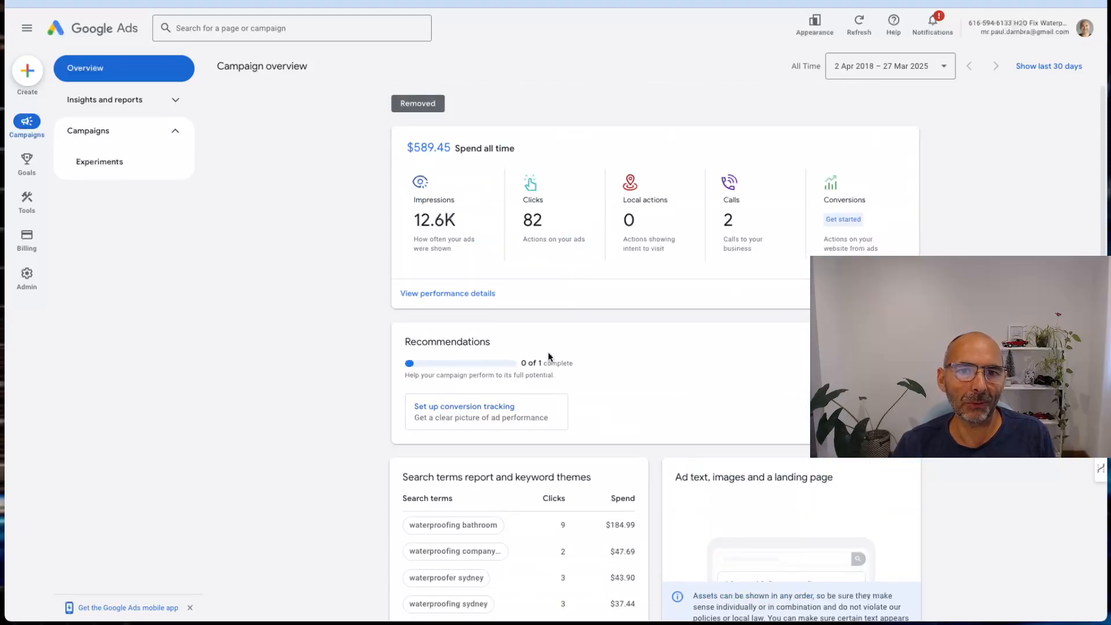
scroll(548, 352, "down", 2)
scroll(549, 353, "down", 3)
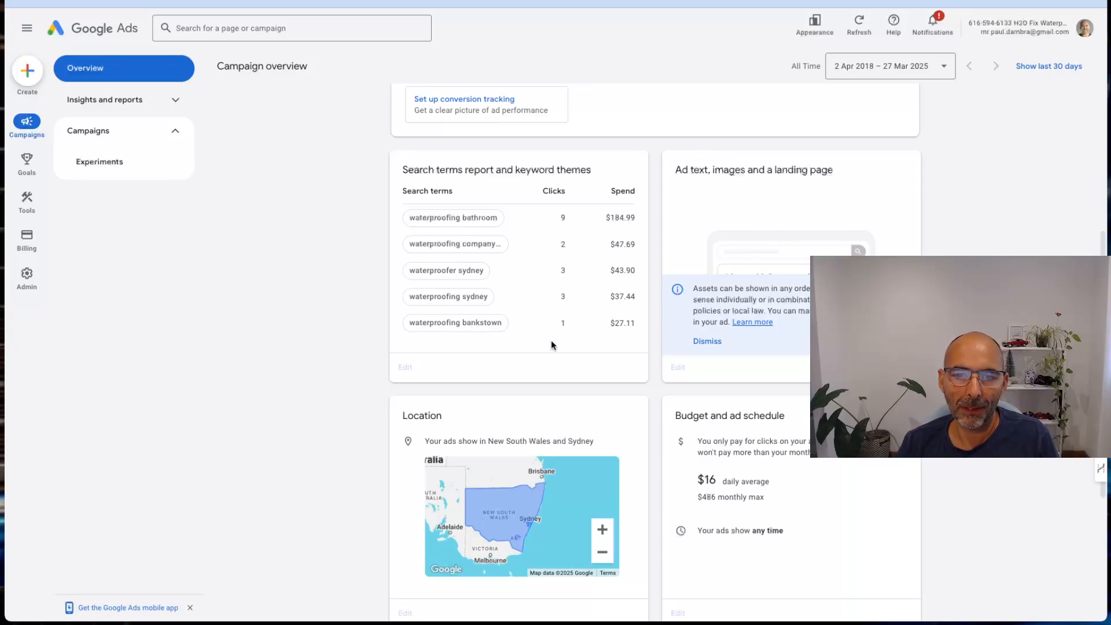
scroll(550, 345, "down", 4)
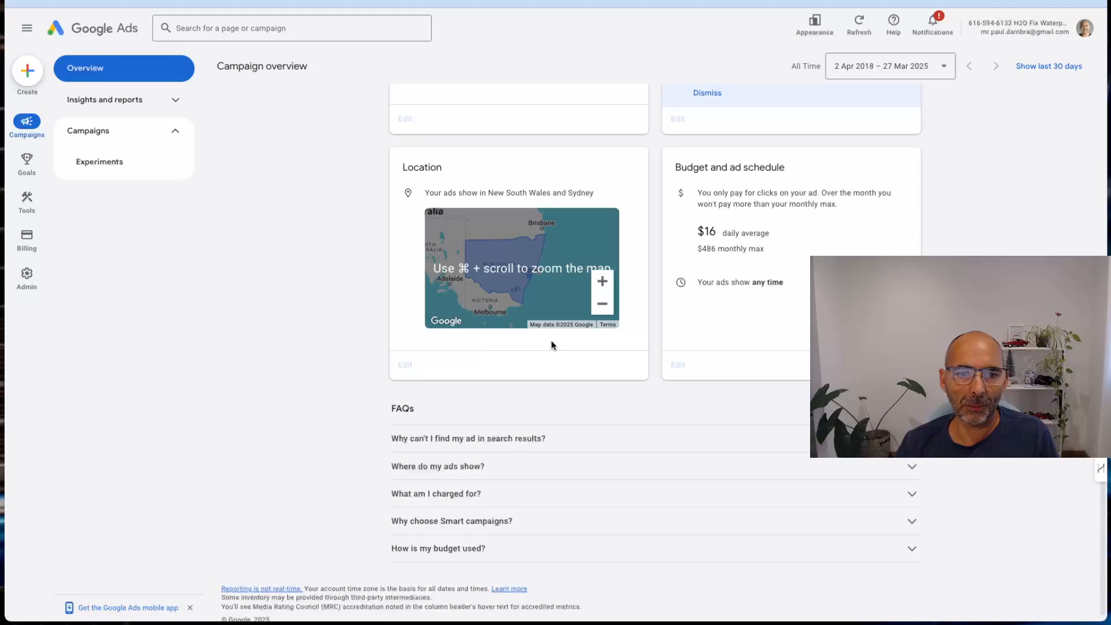
scroll(550, 342, "up", 10)
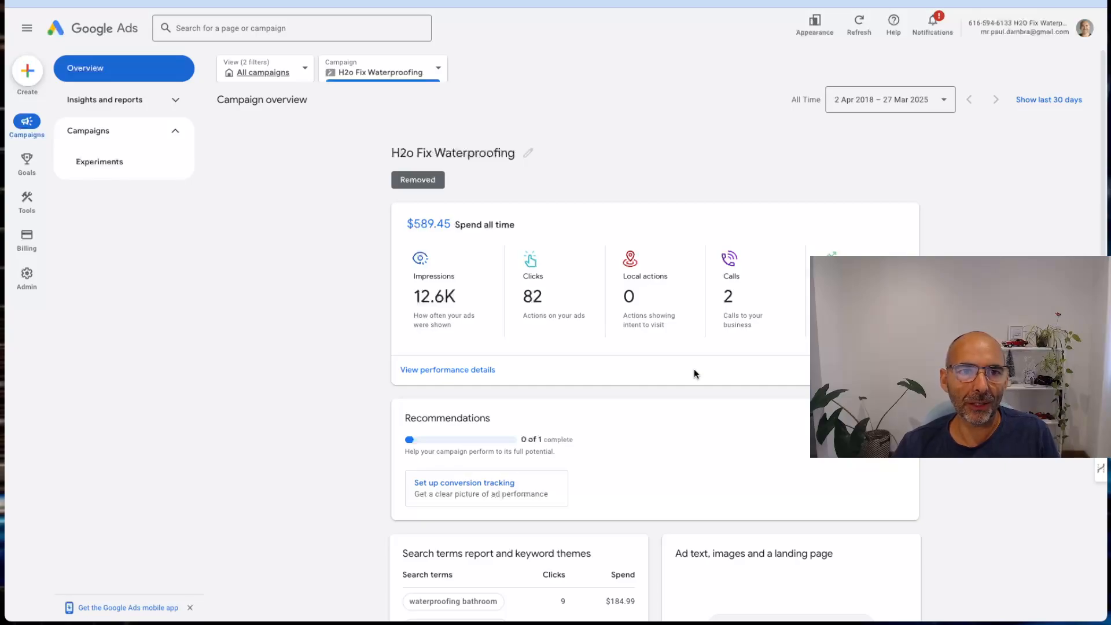
Return to the list of all campaigns and review the keywords in the Generic campaign's Generic ad group.
left_click(269, 75)
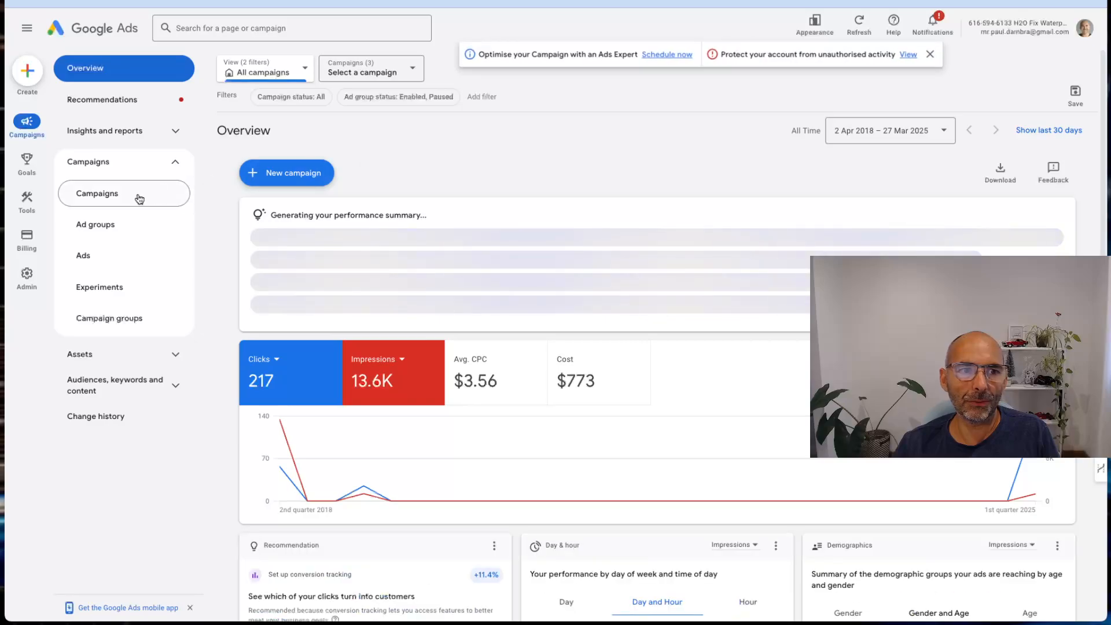
left_click(96, 193)
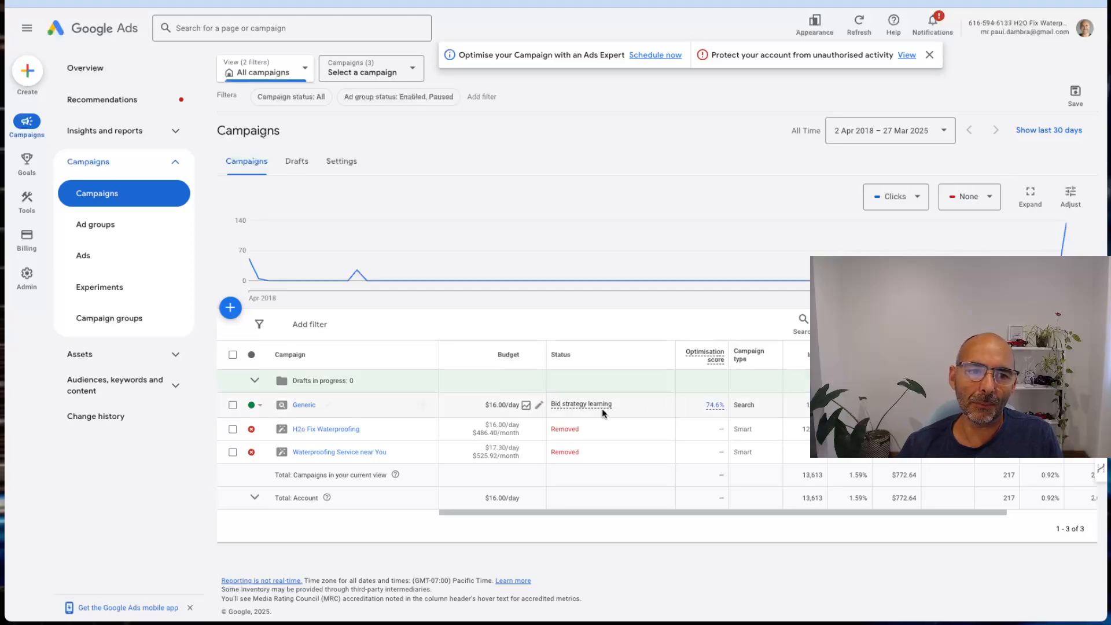
left_click(302, 404)
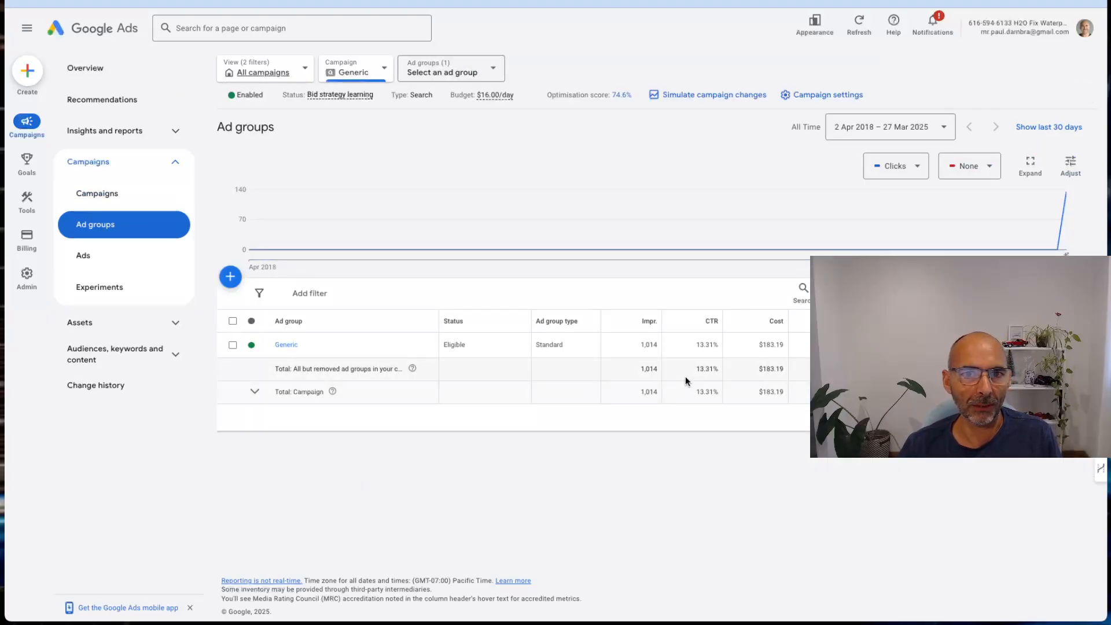
left_click(286, 346)
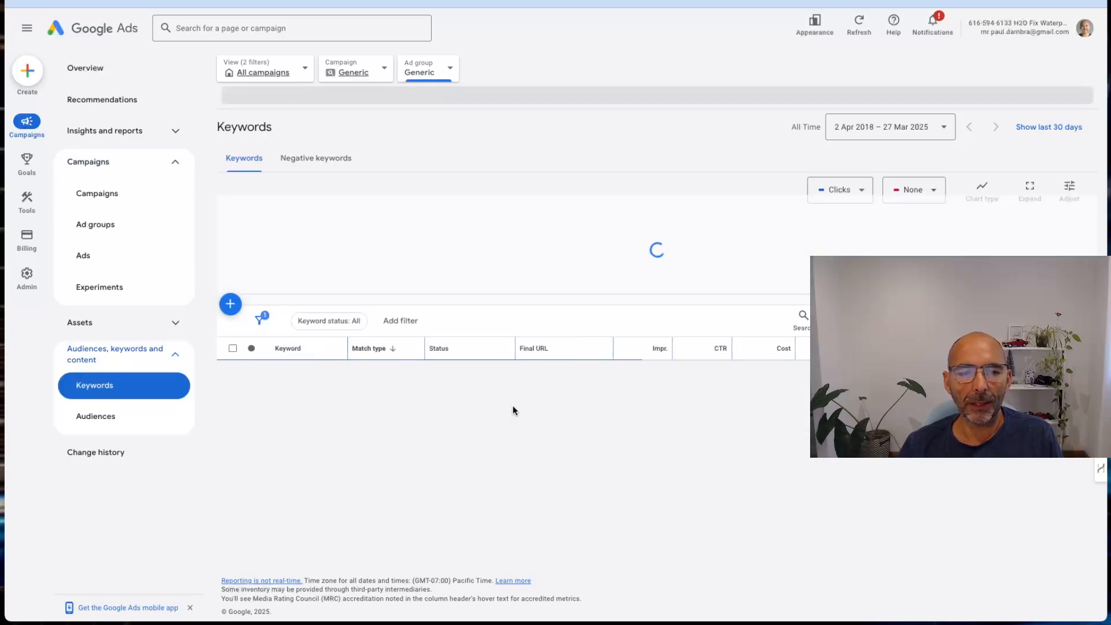
scroll(647, 415, "down", 1)
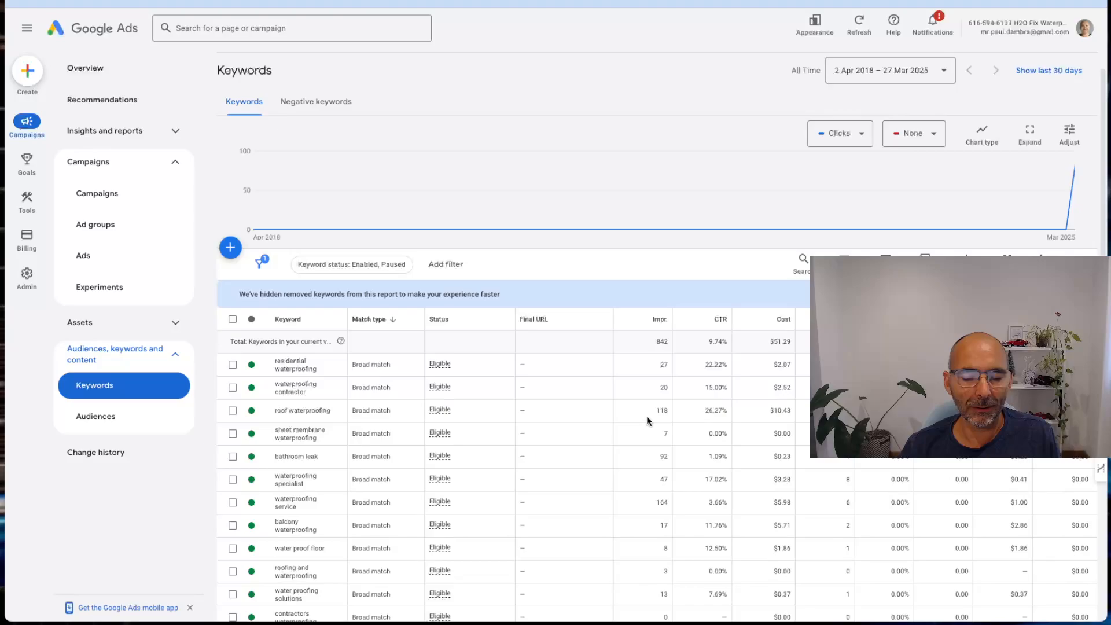
scroll(647, 415, "down", 3)
scroll(646, 415, "up", 1)
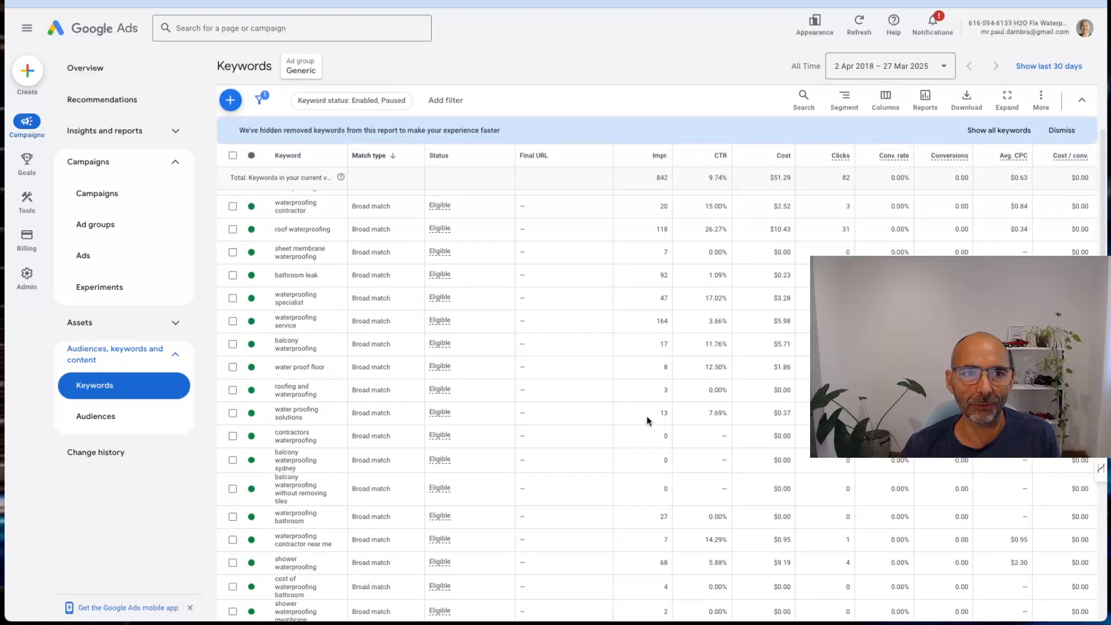
scroll(647, 415, "up", 3)
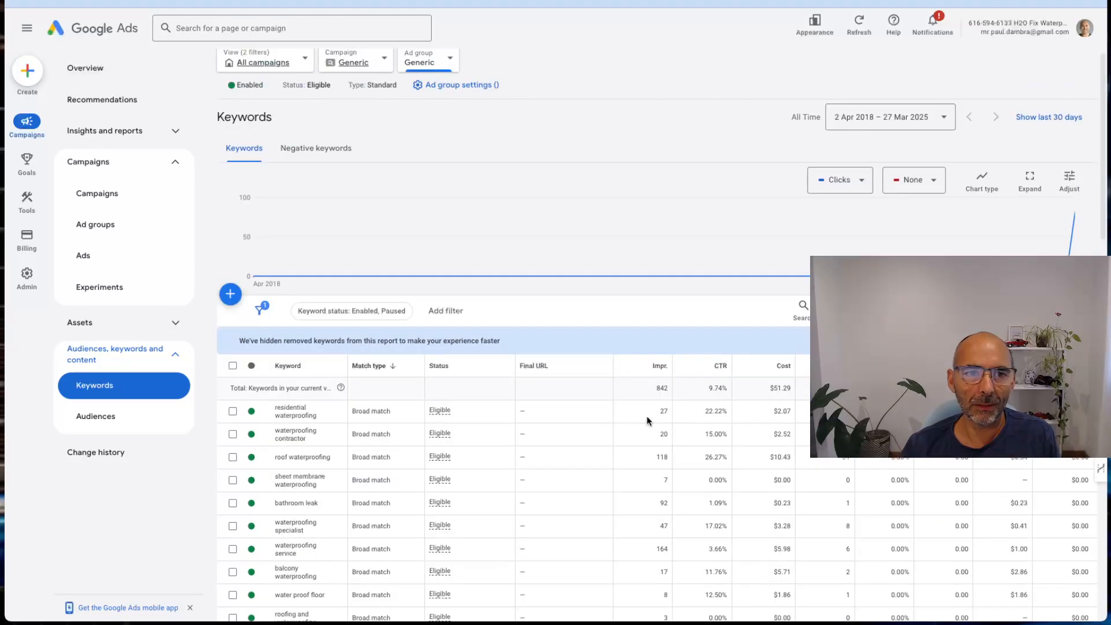
View the ad group's negative keywords and read through the entries of the Master Negative List.
left_click(319, 162)
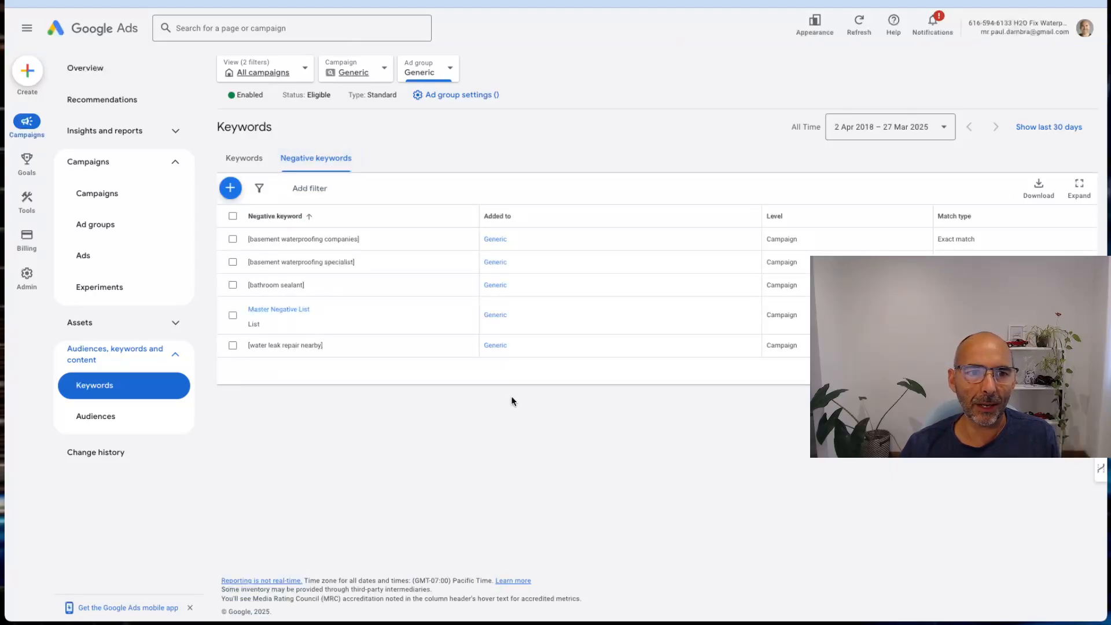
left_click(273, 310)
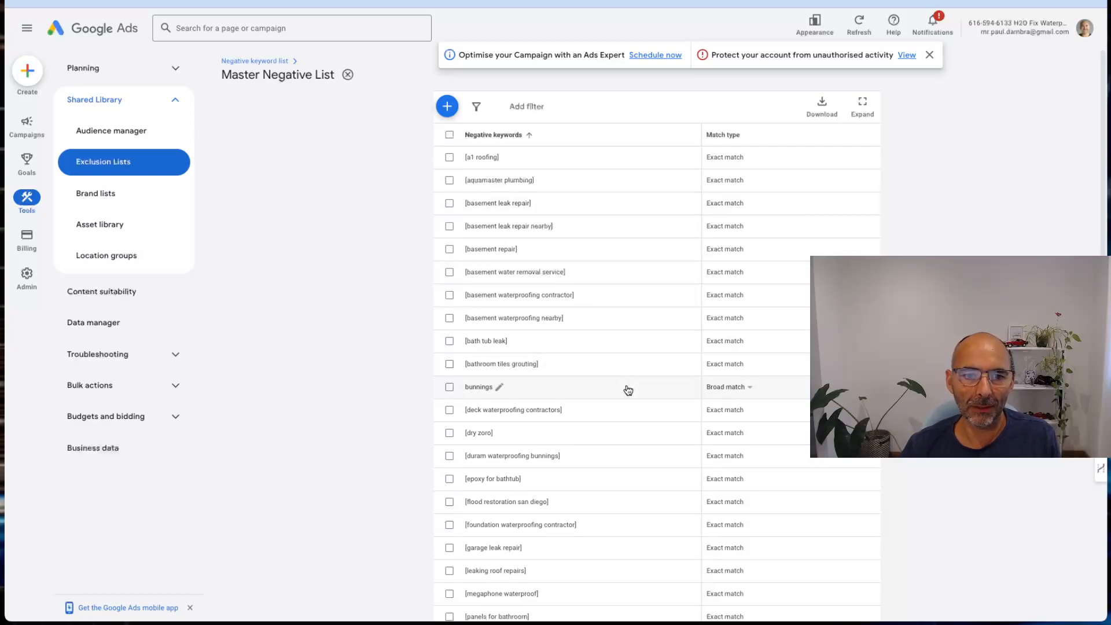
scroll(628, 390, "down", 6)
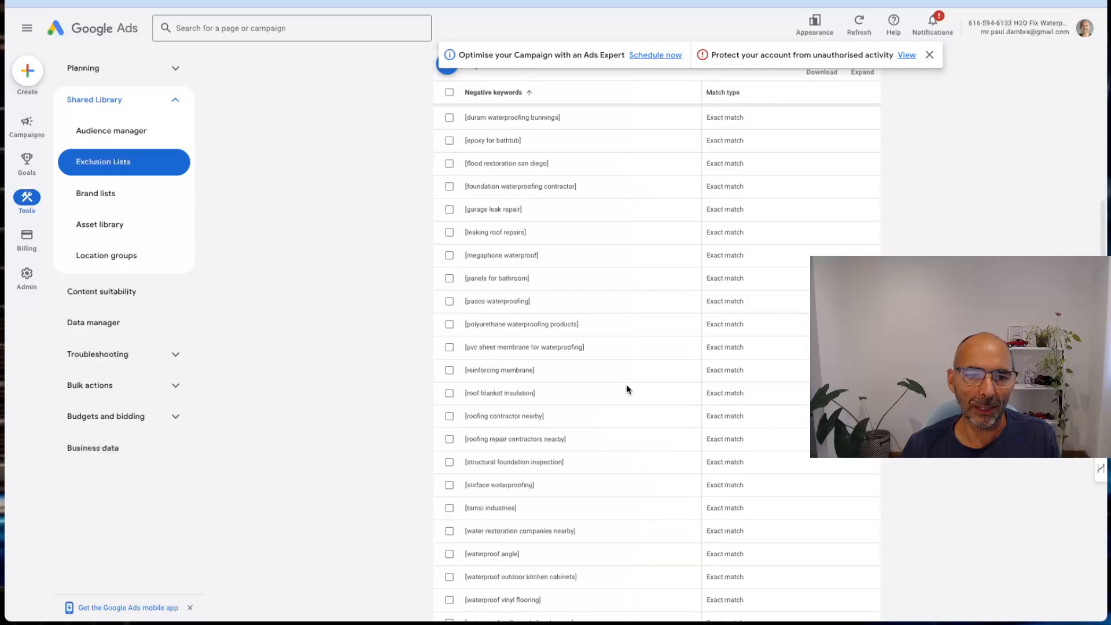
scroll(626, 384, "down", 2)
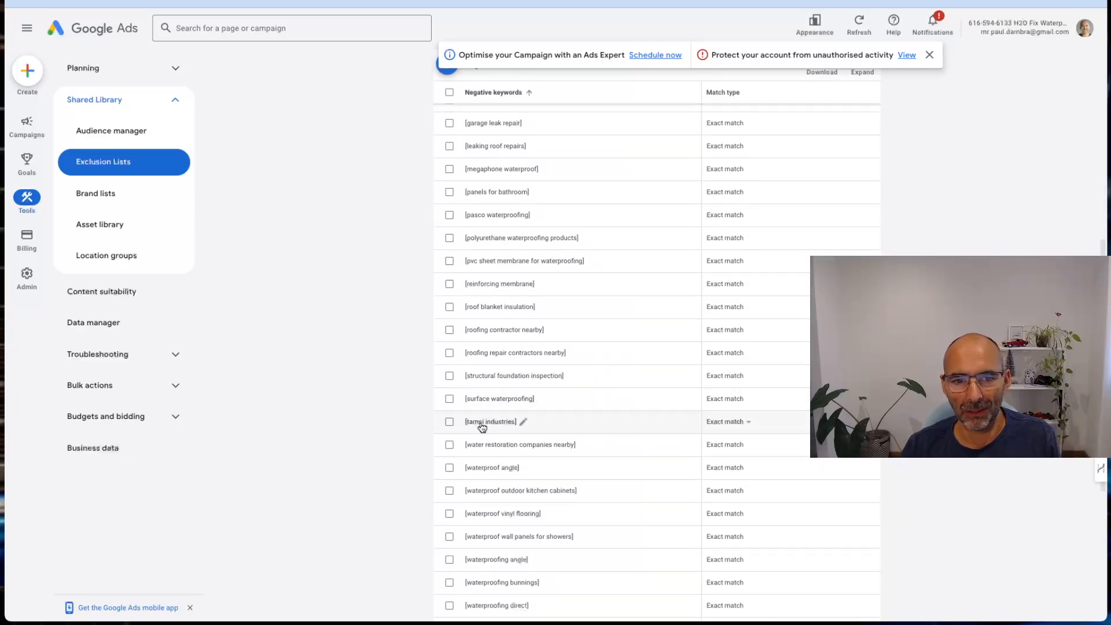
scroll(629, 428, "down", 1)
scroll(628, 426, "down", 1)
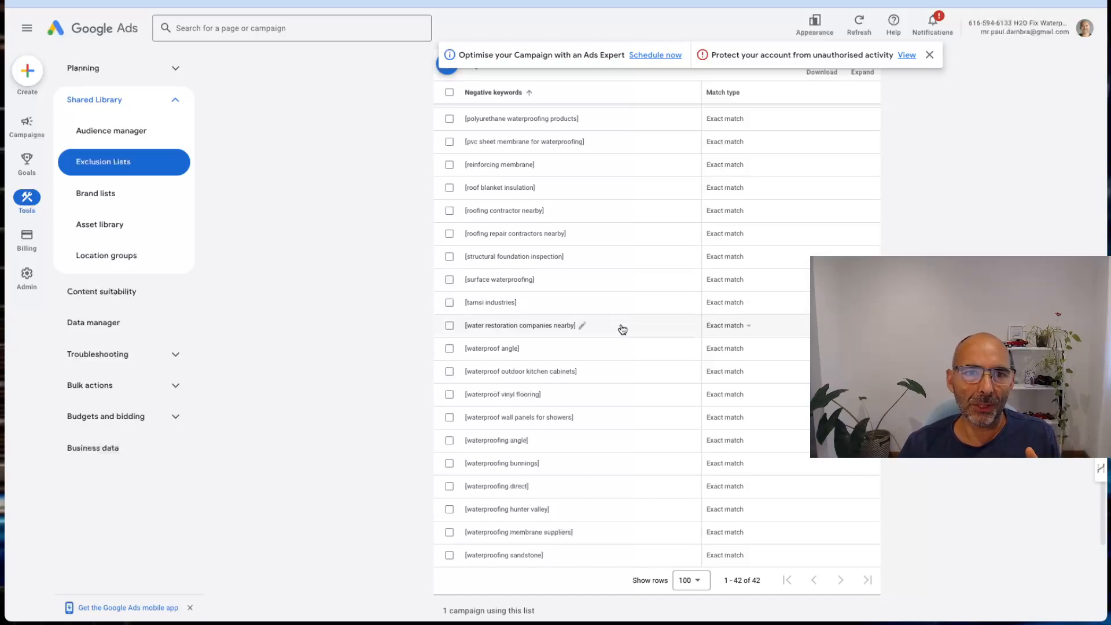
scroll(620, 327, "up", 10)
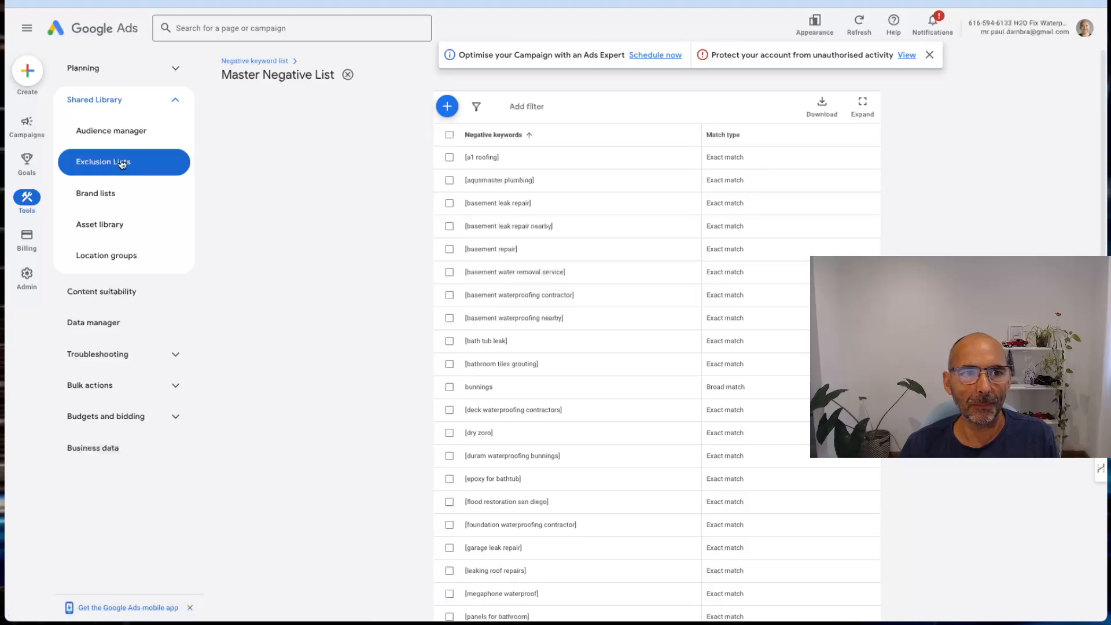
Go back to the Generic ad group's keywords through the campaign list and check their match types.
mouse_move(27, 123)
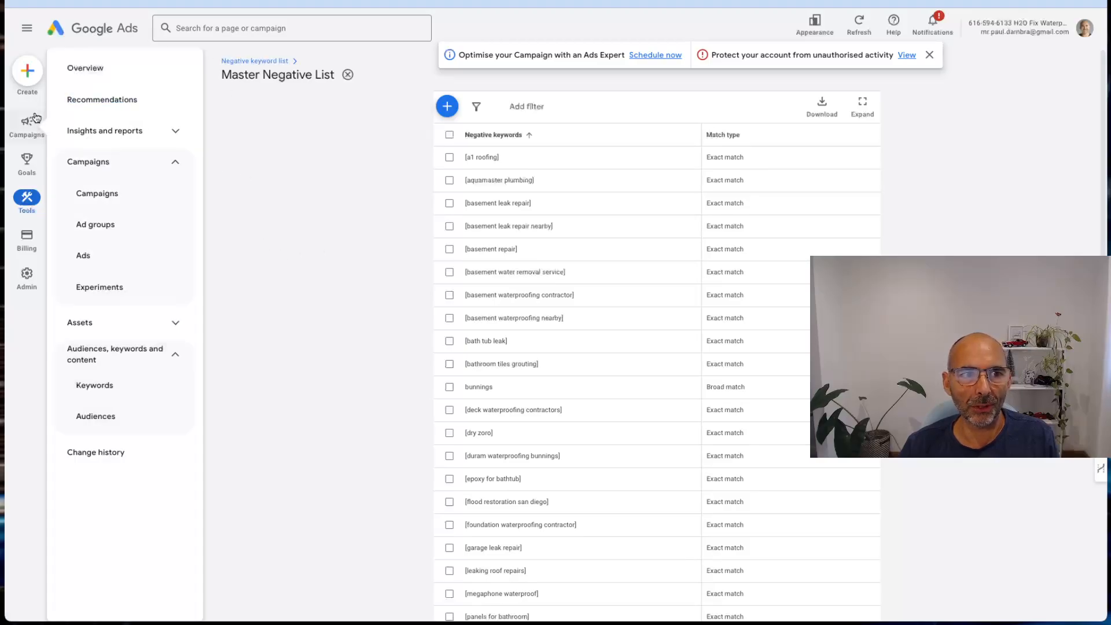
left_click(99, 199)
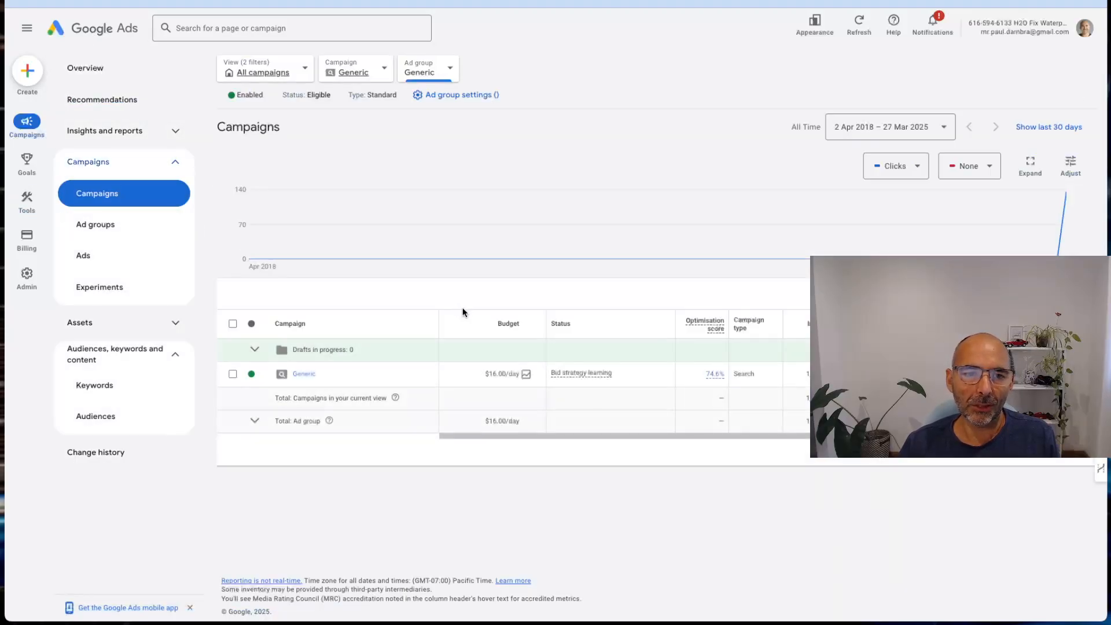
left_click(305, 373)
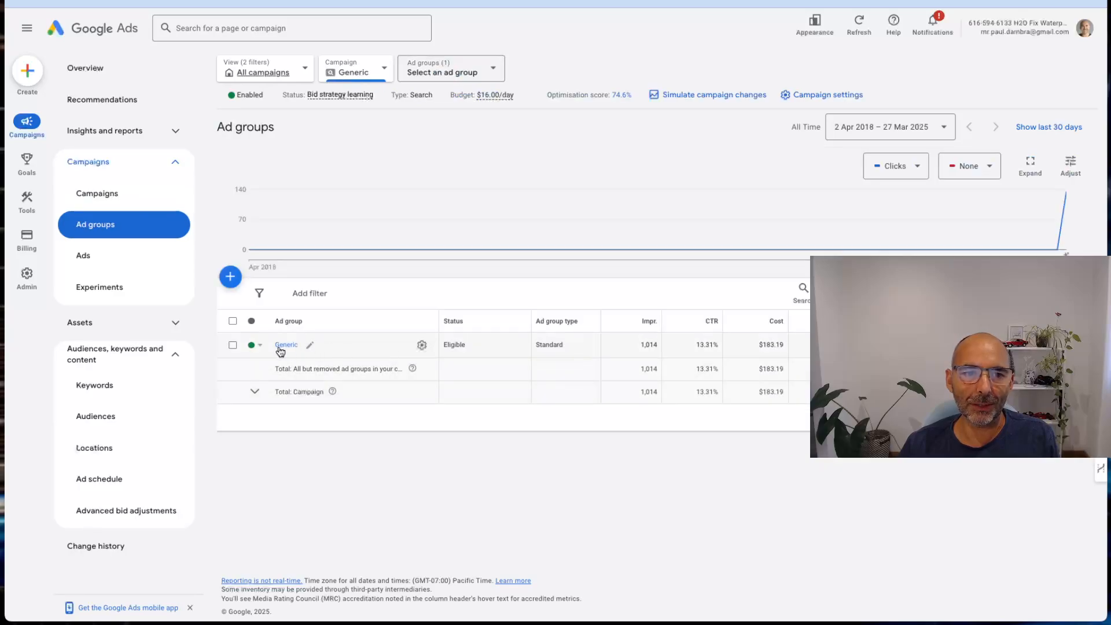
left_click(286, 346)
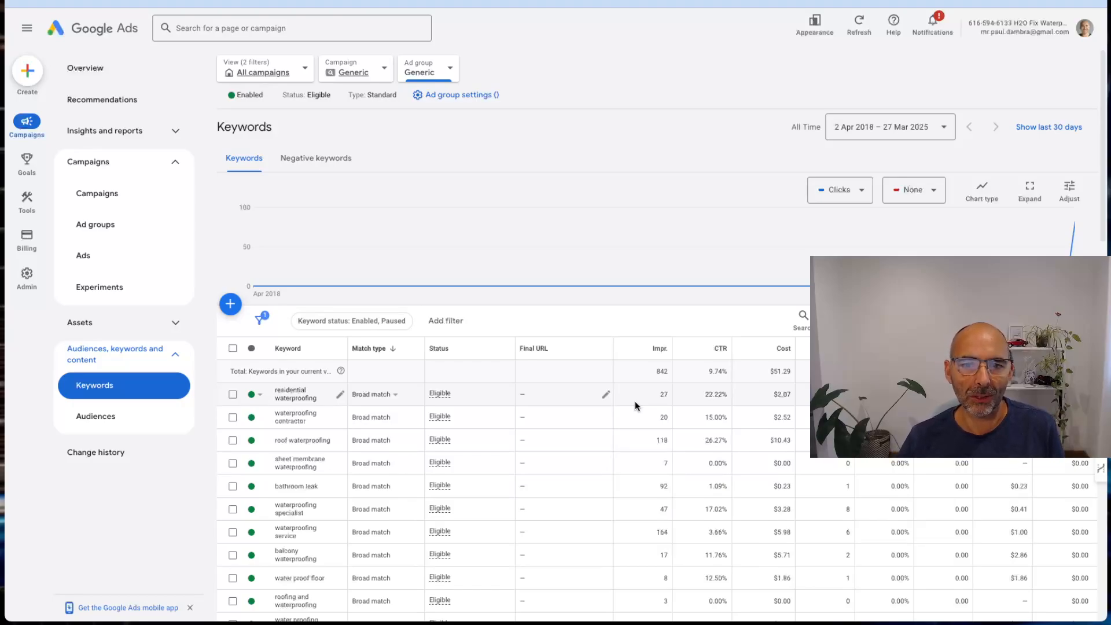
scroll(634, 404, "down", 1)
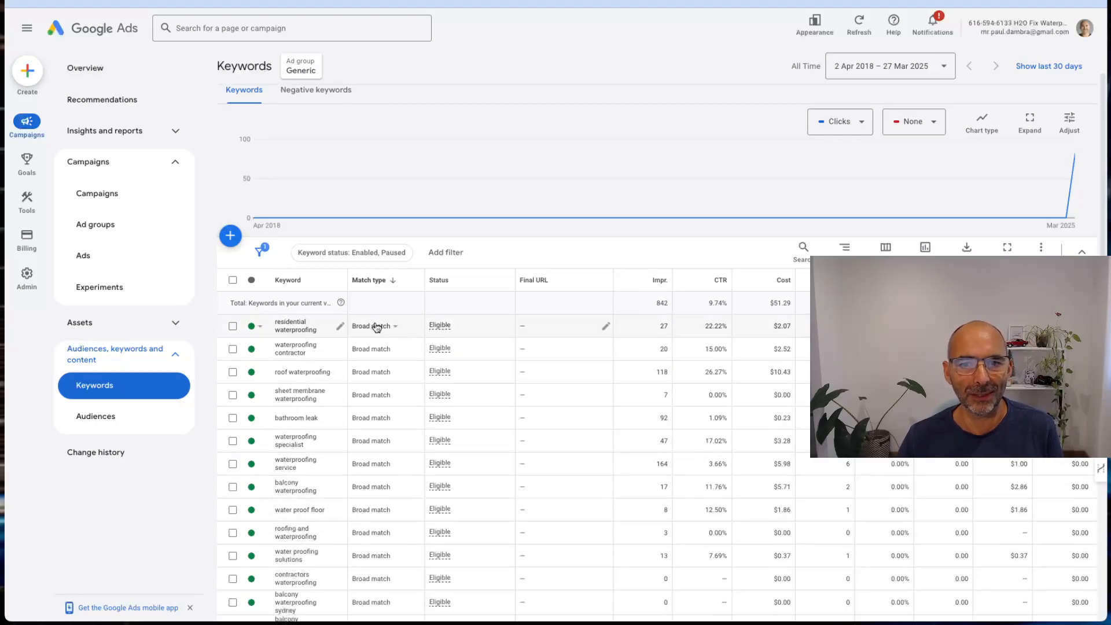
scroll(379, 370, "down", 5)
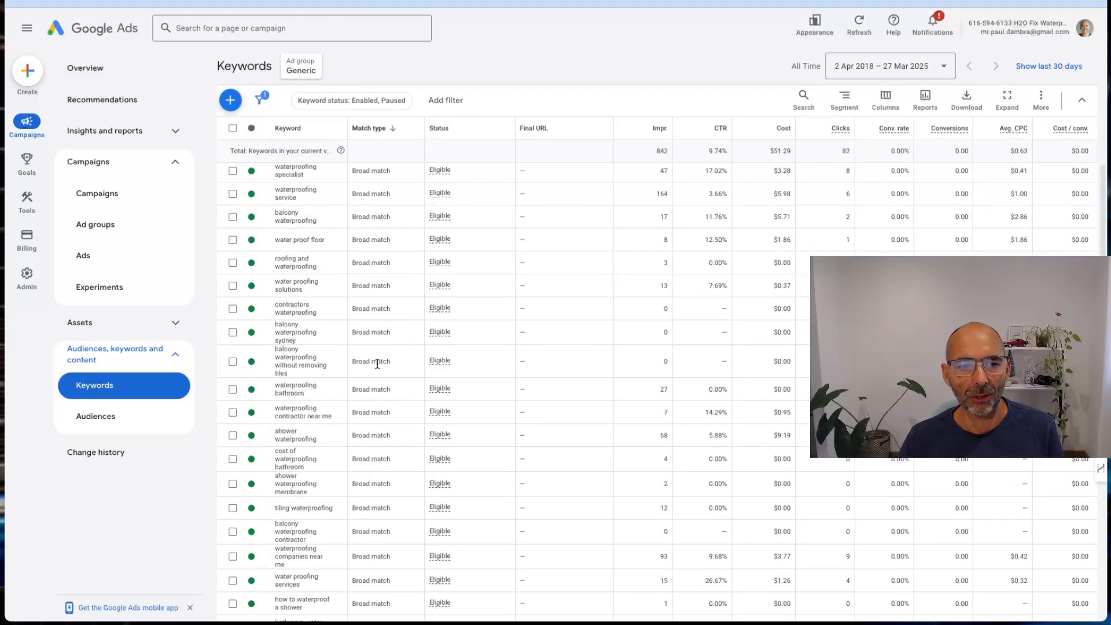
Filter the Generic ad group's keywords to all statuses and scan the full list, including the removed exact match keywords.
scroll(383, 398, "down", 10)
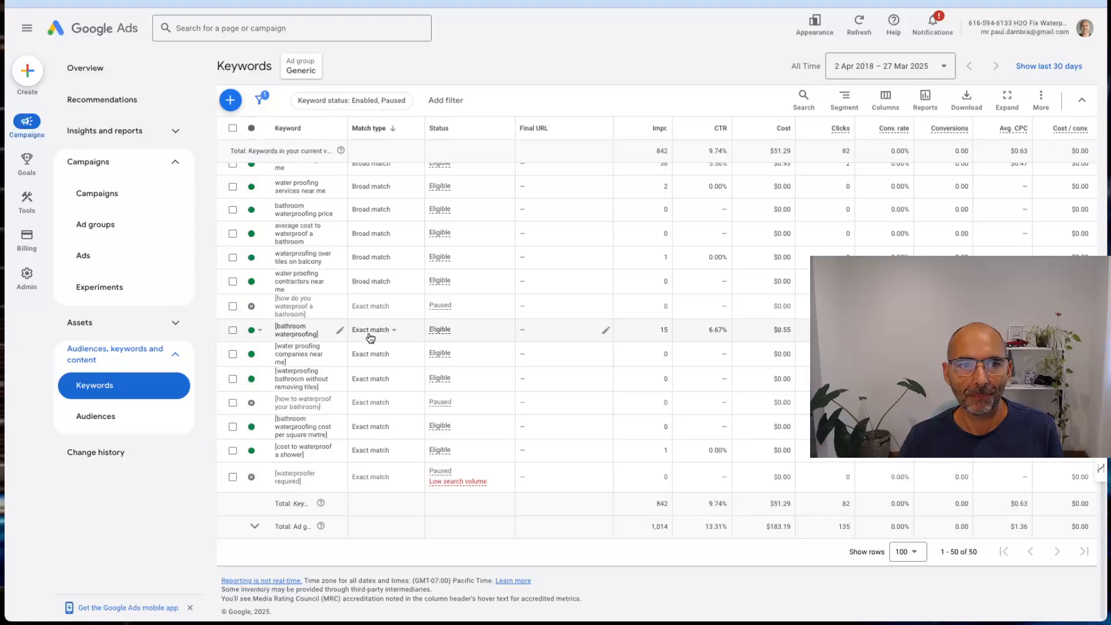
left_click(350, 101)
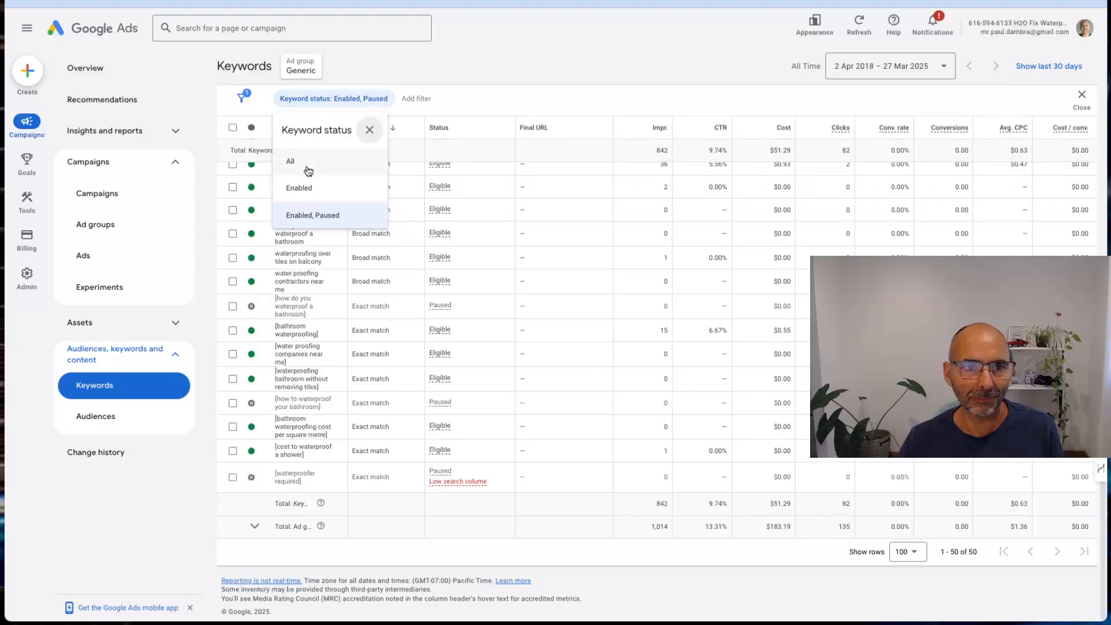
left_click(308, 168)
scroll(505, 456, "up", 2)
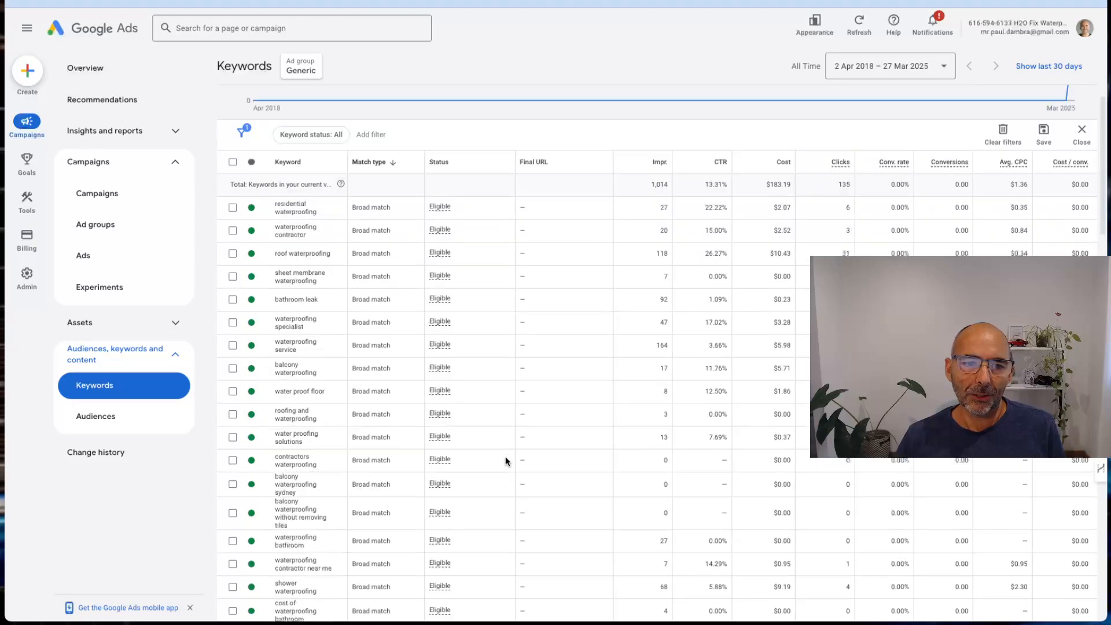
scroll(505, 461, "up", 2)
scroll(505, 461, "down", 15)
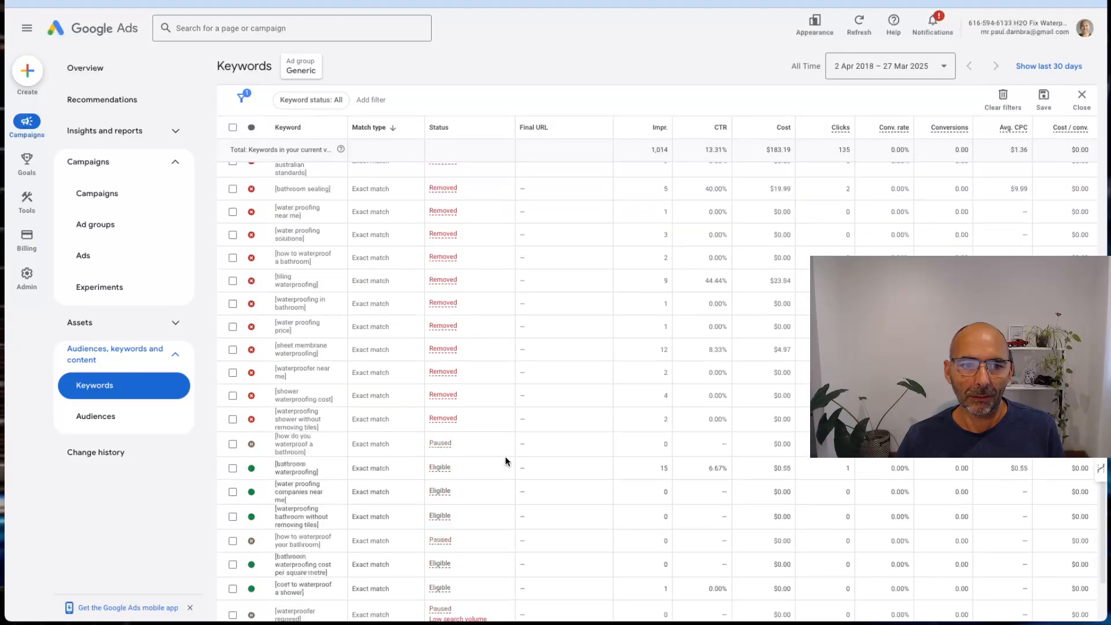
scroll(505, 461, "down", 15)
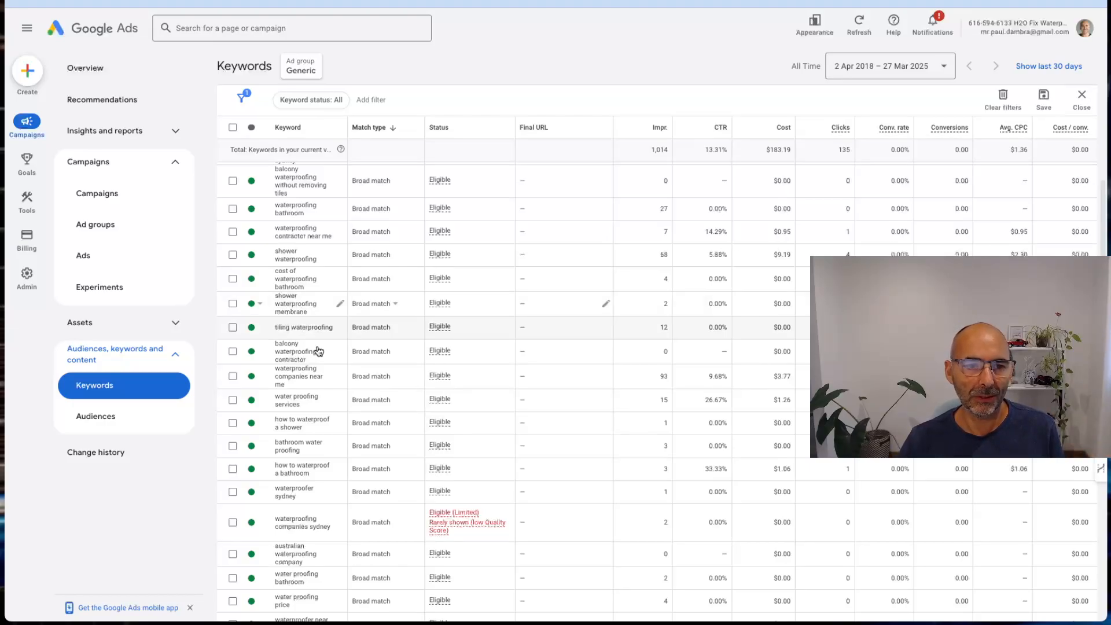
Review the eligible broad match keywords in the unfiltered list, checking their impressions, CTR and cost.
scroll(367, 388, "up", 1)
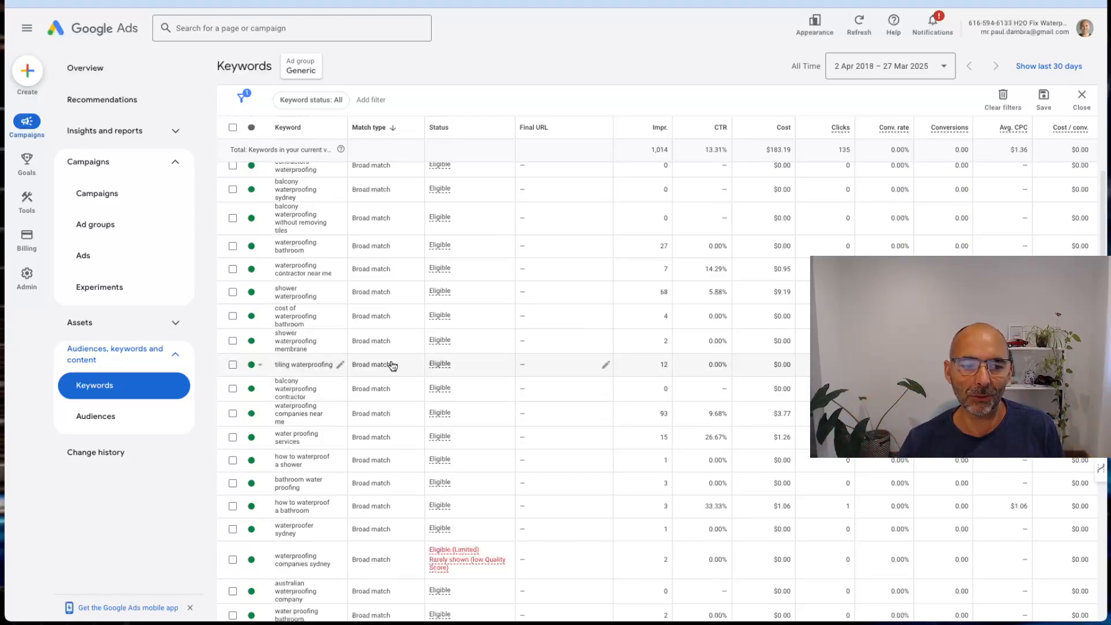
scroll(490, 347, "up", 2)
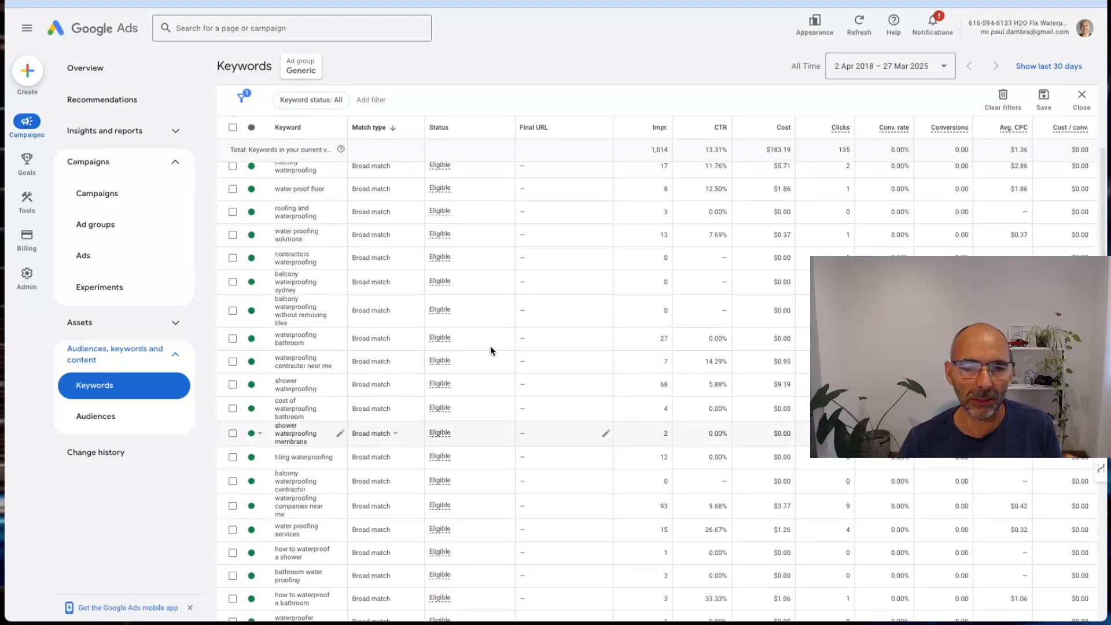
scroll(490, 347, "up", 1)
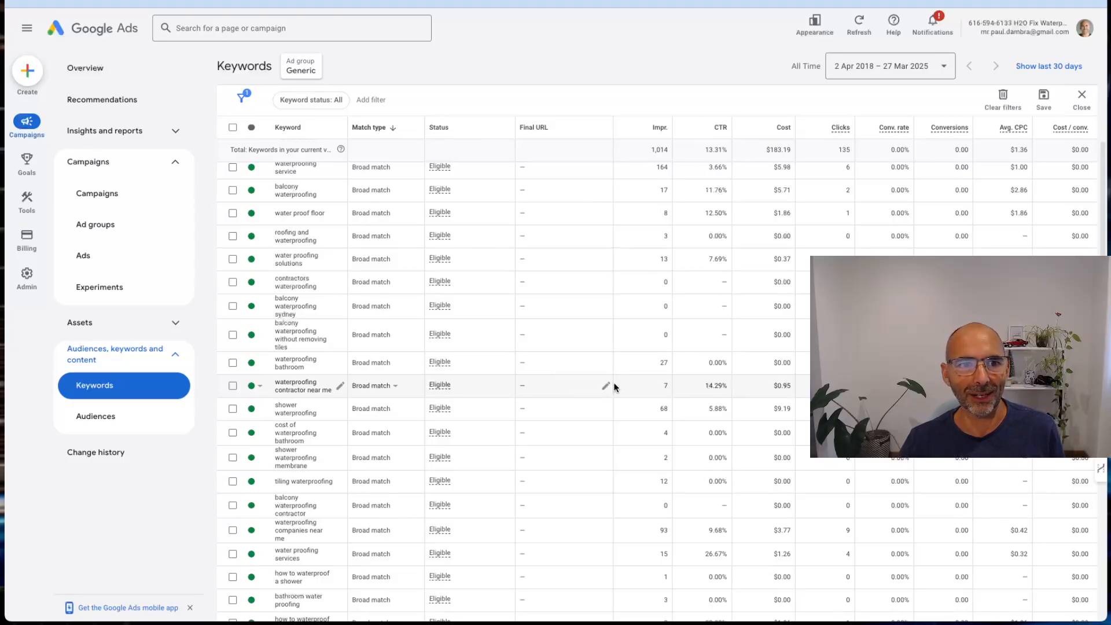
scroll(614, 387, "up", 1)
scroll(614, 386, "up", 3)
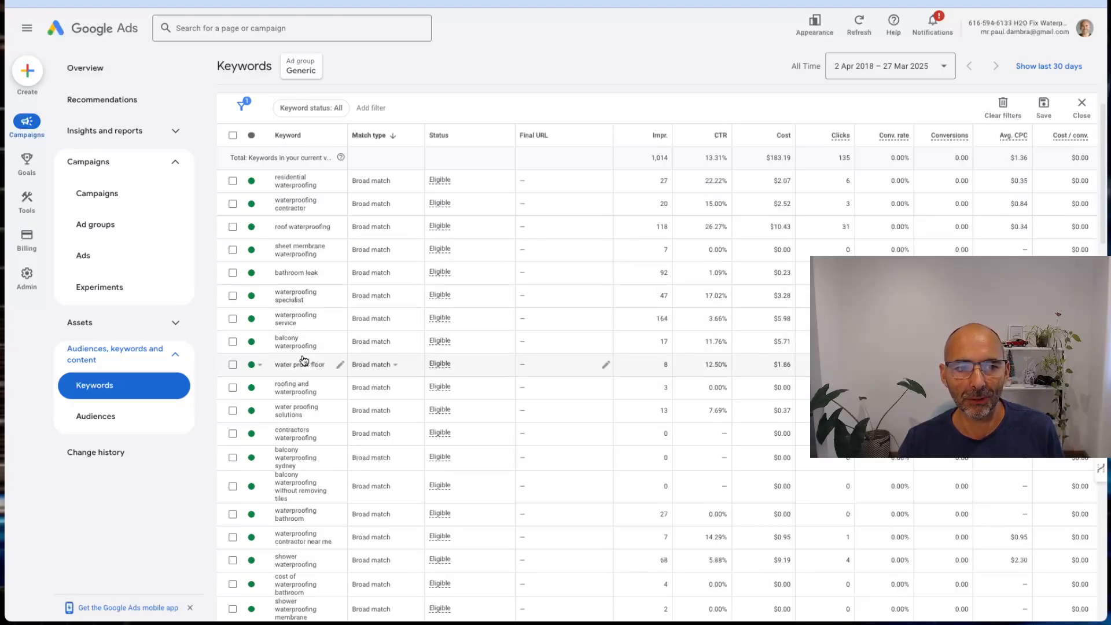
Examine the removed exact match keywords and compare their impressions, CTR and cost.
scroll(303, 360, "down", 10)
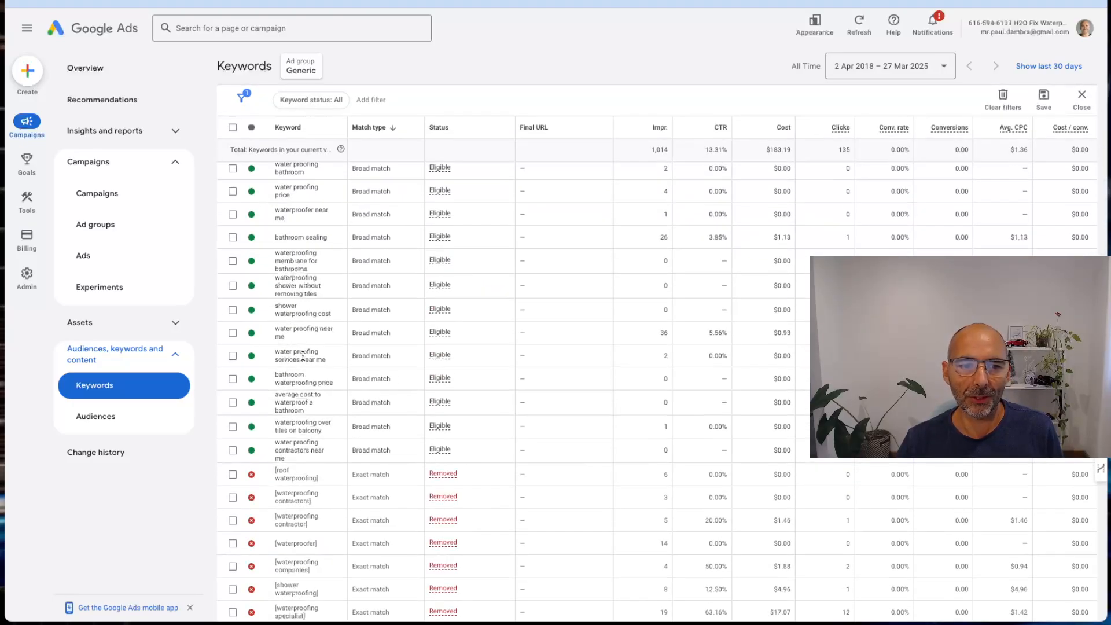
scroll(302, 355, "down", 5)
scroll(302, 354, "down", 2)
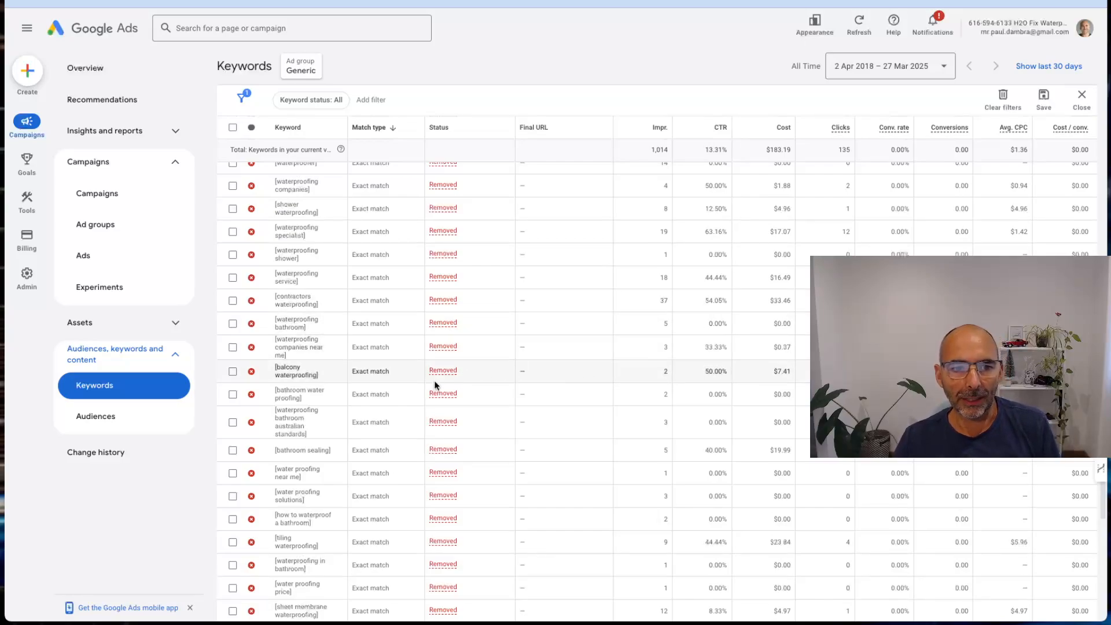
scroll(435, 380, "down", 1)
scroll(437, 385, "down", 1)
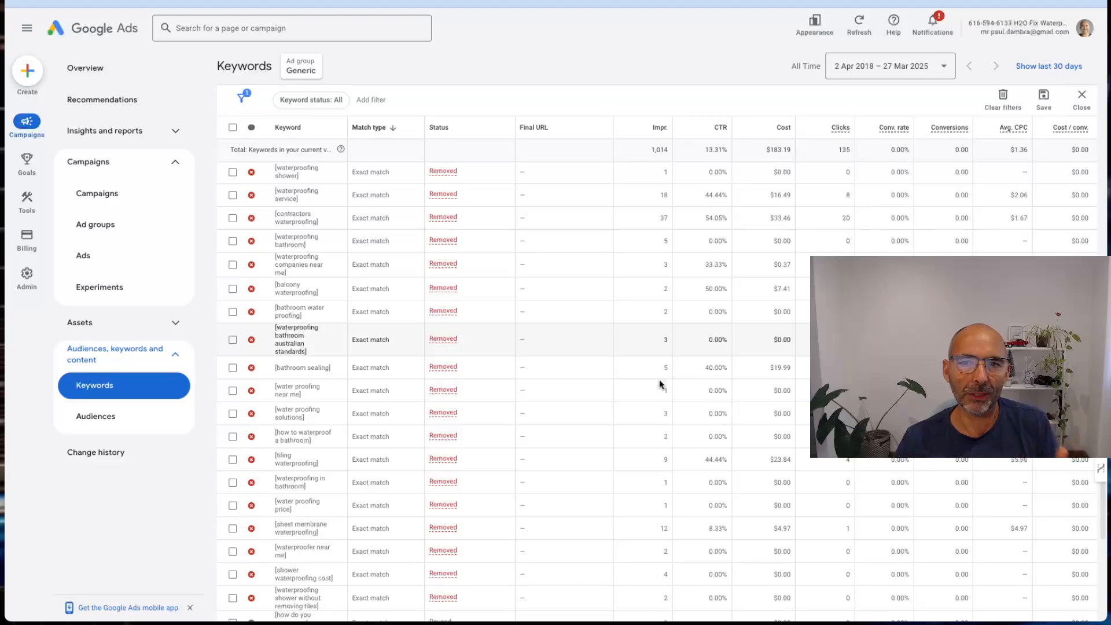
scroll(658, 380, "up", 1)
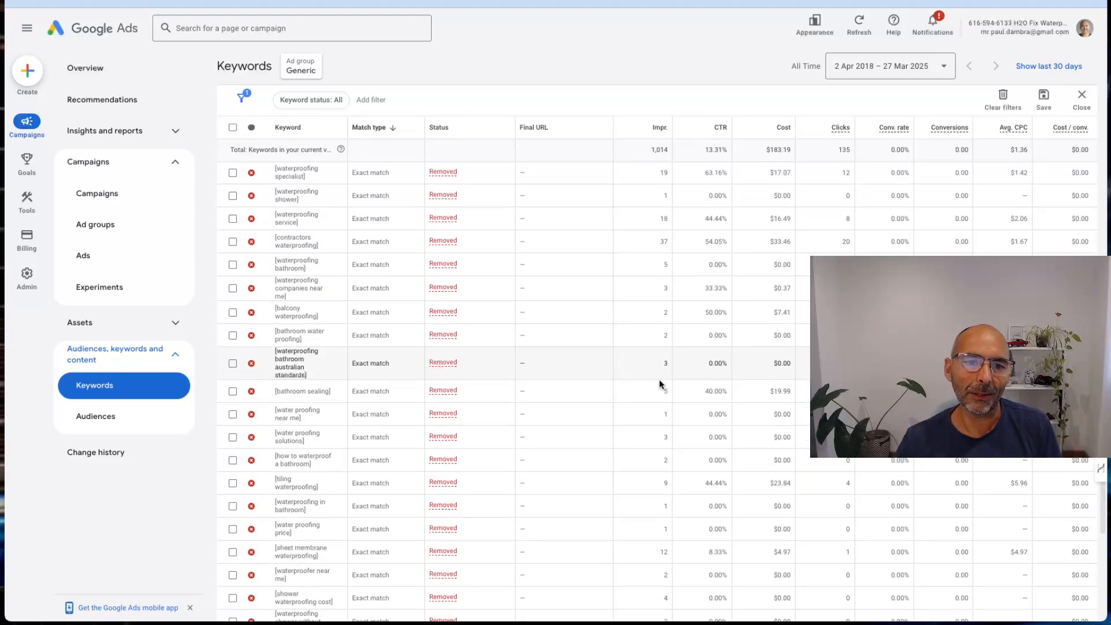
scroll(658, 380, "up", 2)
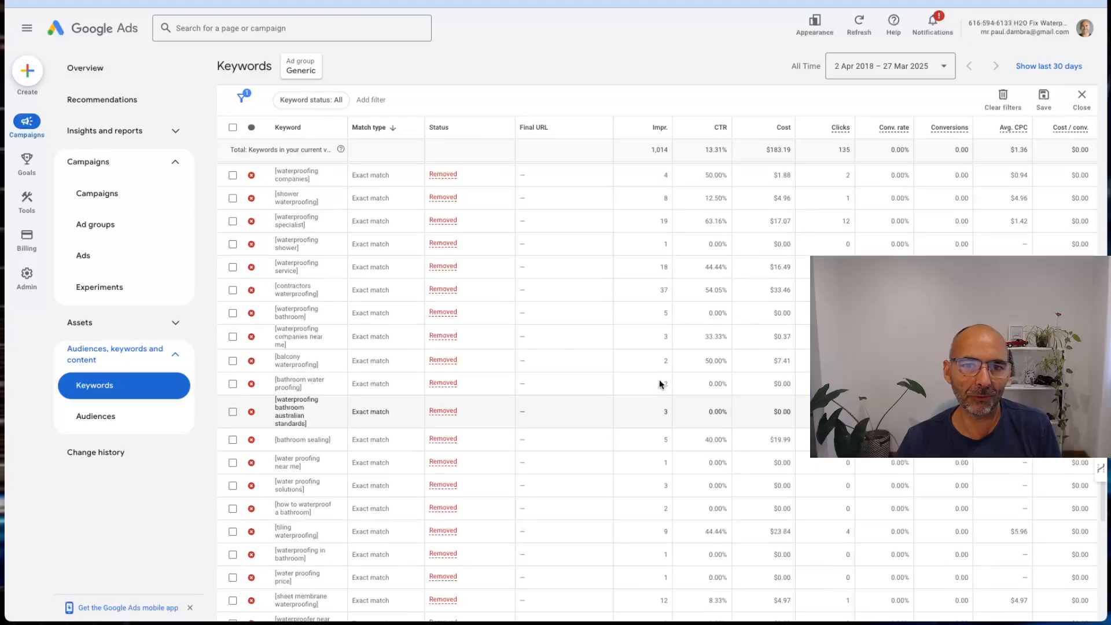
scroll(659, 383, "up", 1)
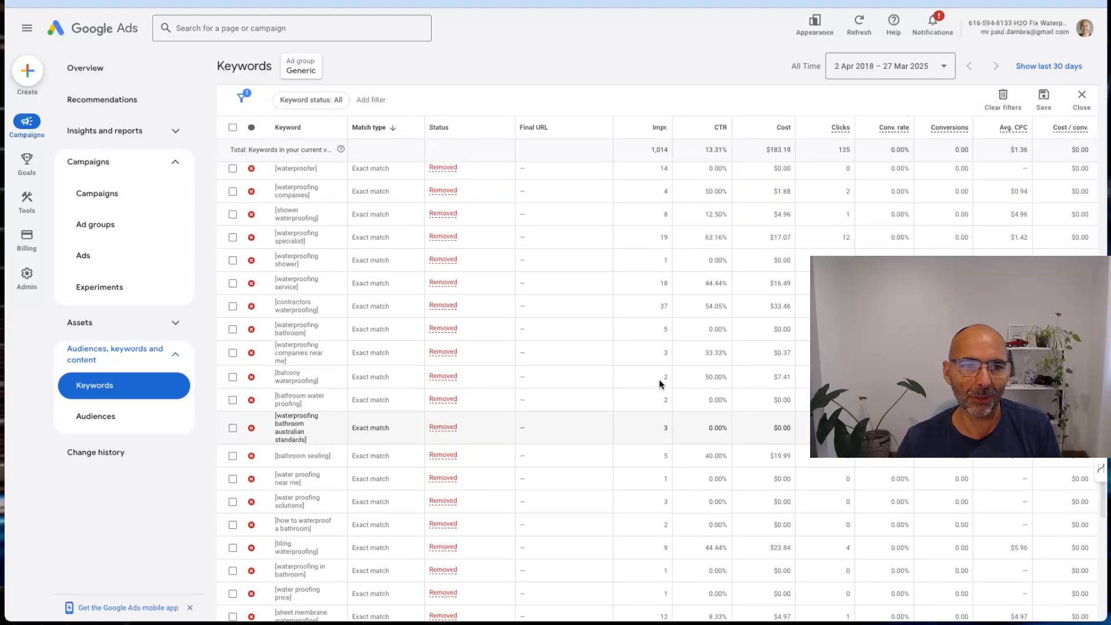
Go back over the broad match keywords up to the start of the list, comparing them with the removed exact match ones.
scroll(660, 383, "up", 6)
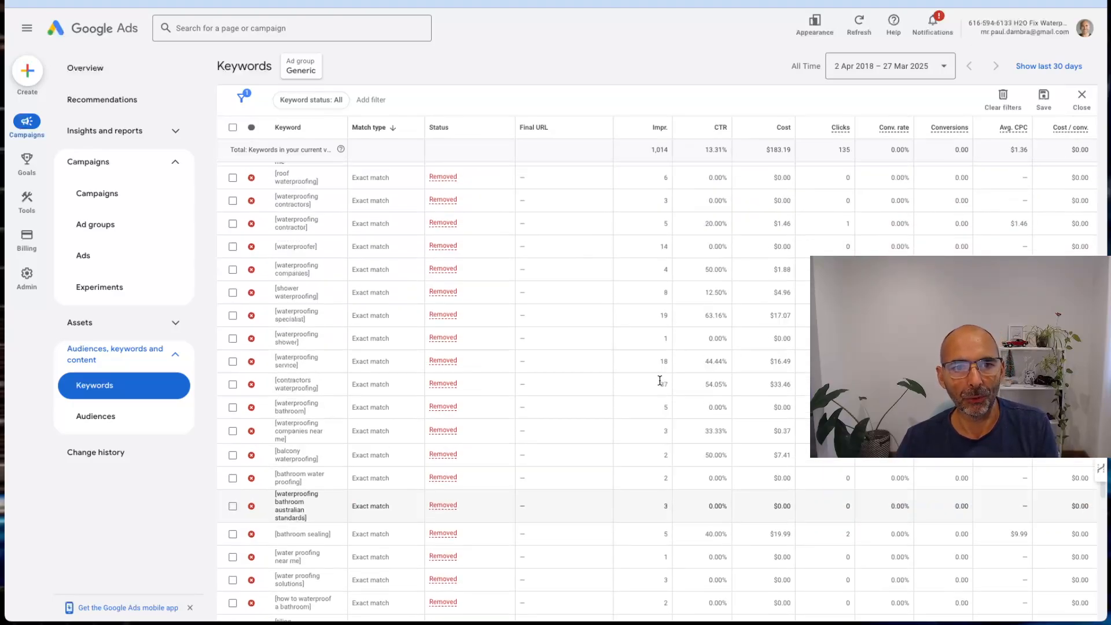
scroll(659, 383, "up", 9)
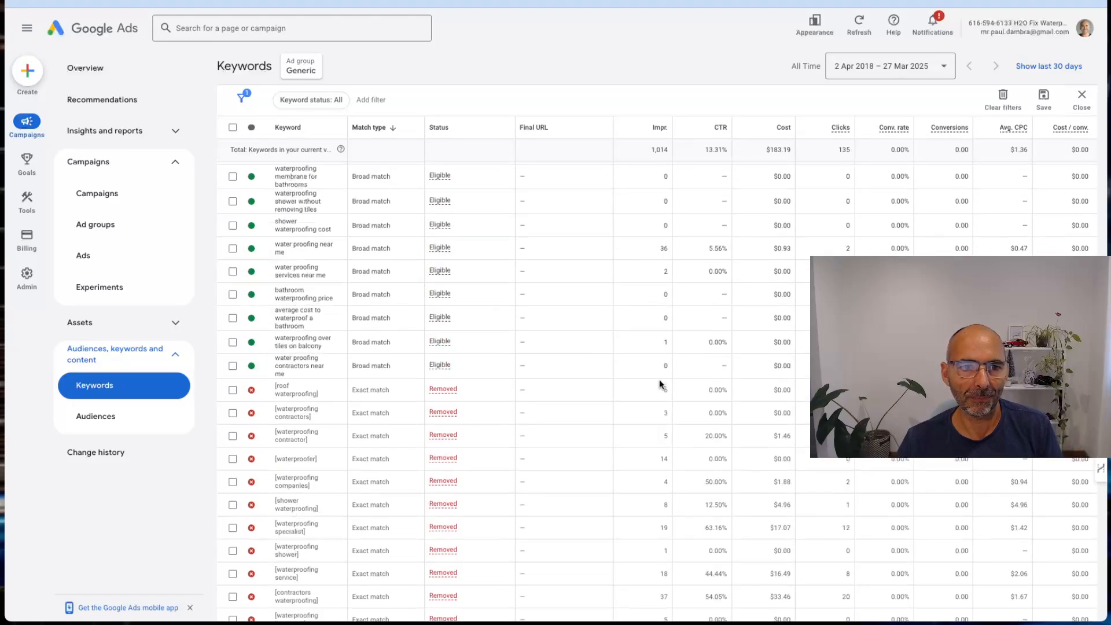
scroll(535, 368, "up", 3)
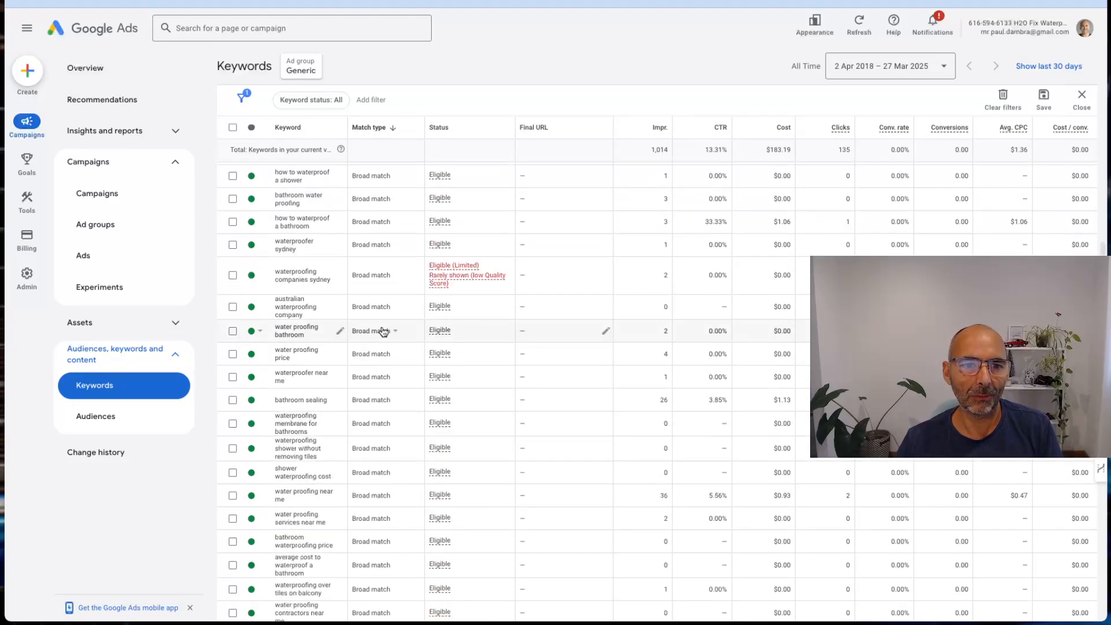
scroll(377, 383, "up", 1)
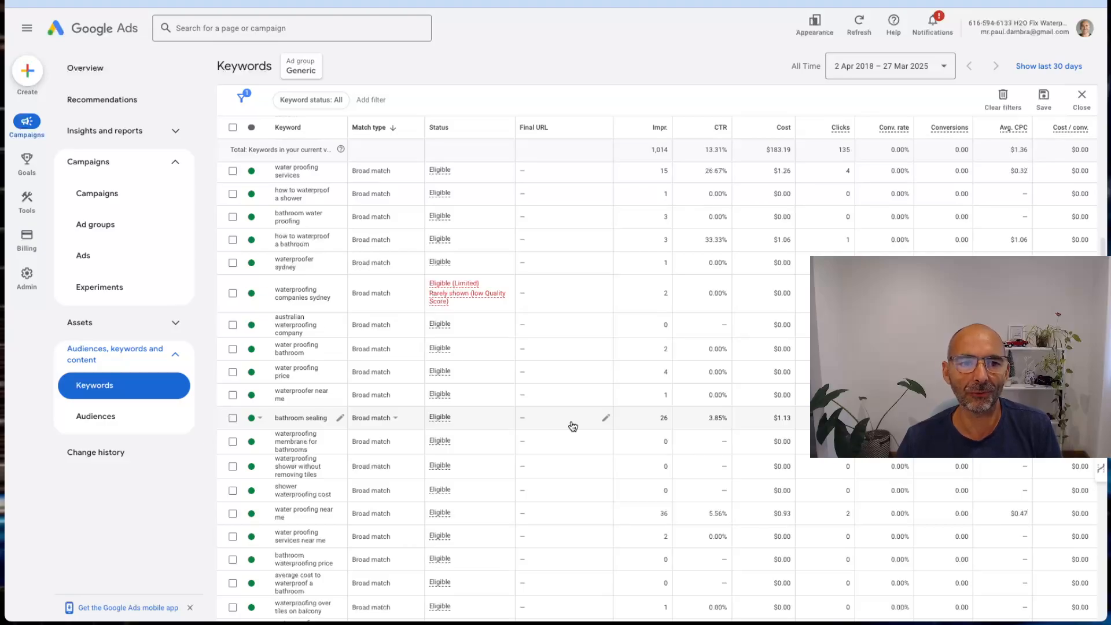
scroll(573, 426, "up", 1)
scroll(572, 427, "up", 10)
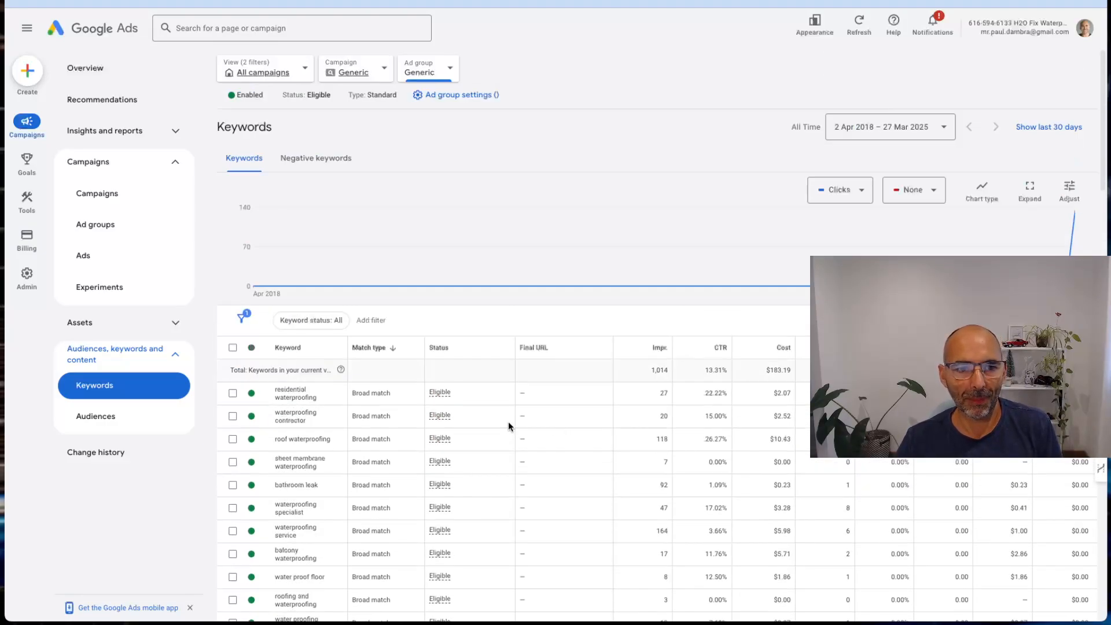
scroll(520, 422, "down", 1)
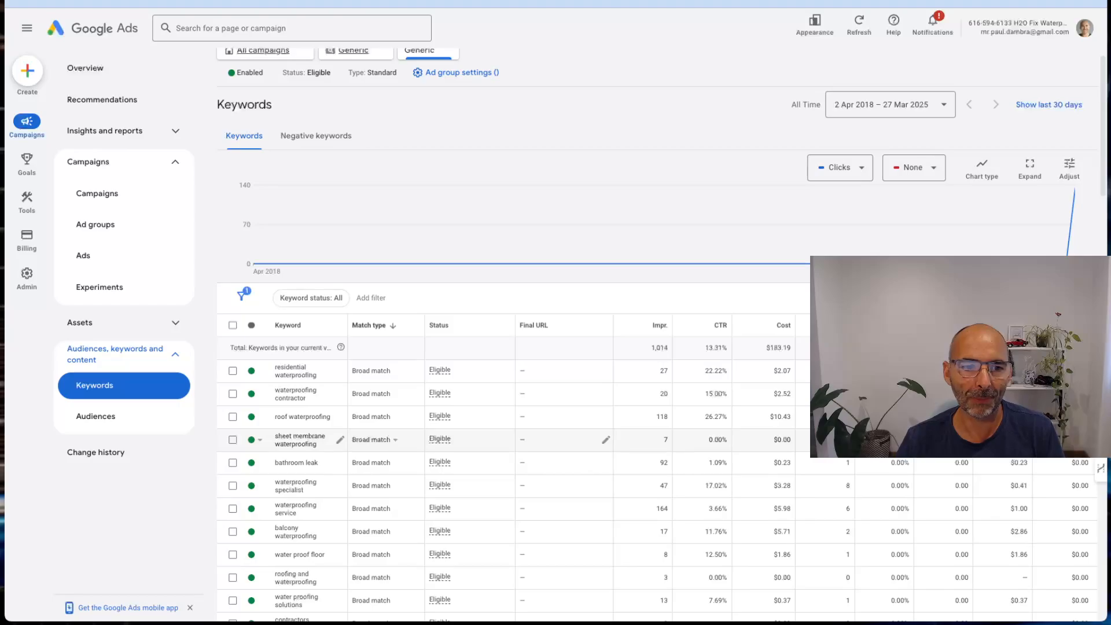
scroll(656, 334, "down", 5)
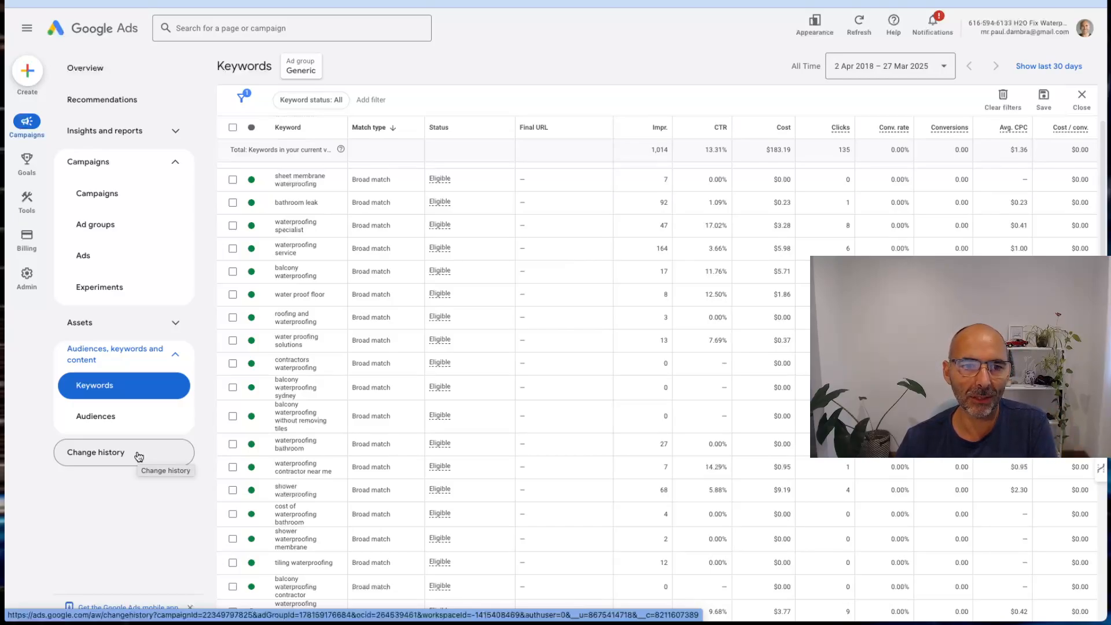
scroll(692, 340, "up", 4)
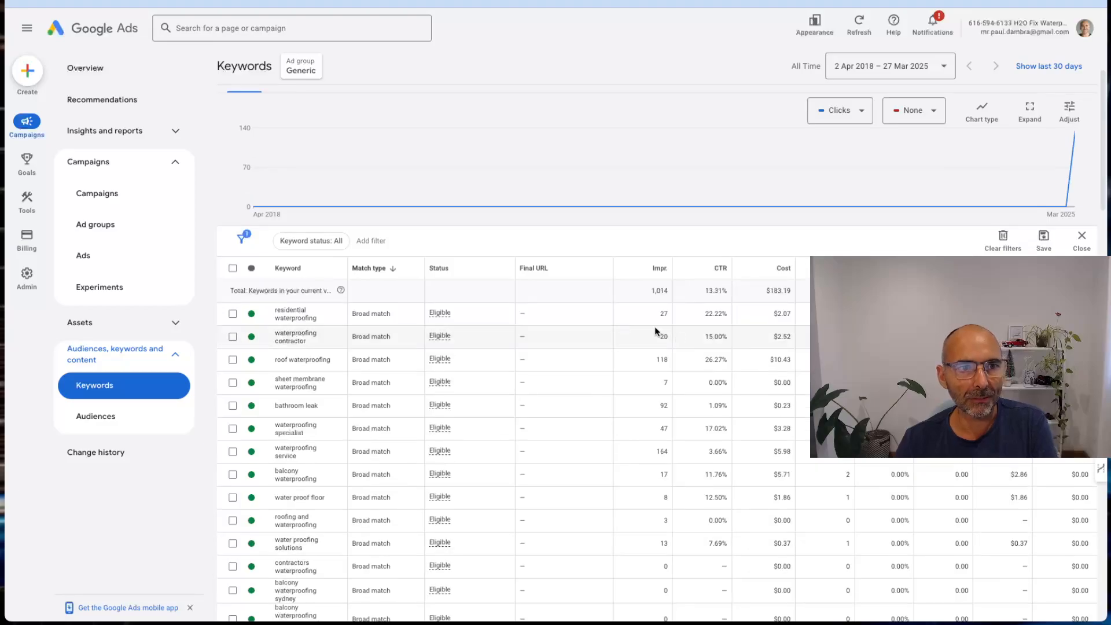
Check the Generic ad group's auction insights, then view its search terms report and the terms with the most clicks.
left_click(137, 135)
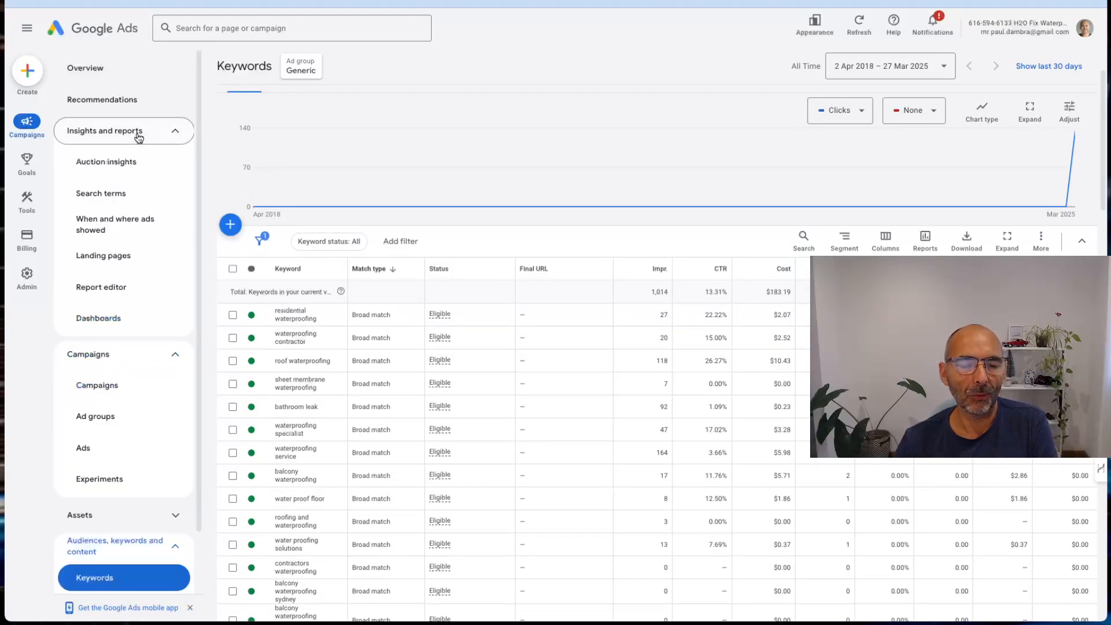
left_click(128, 163)
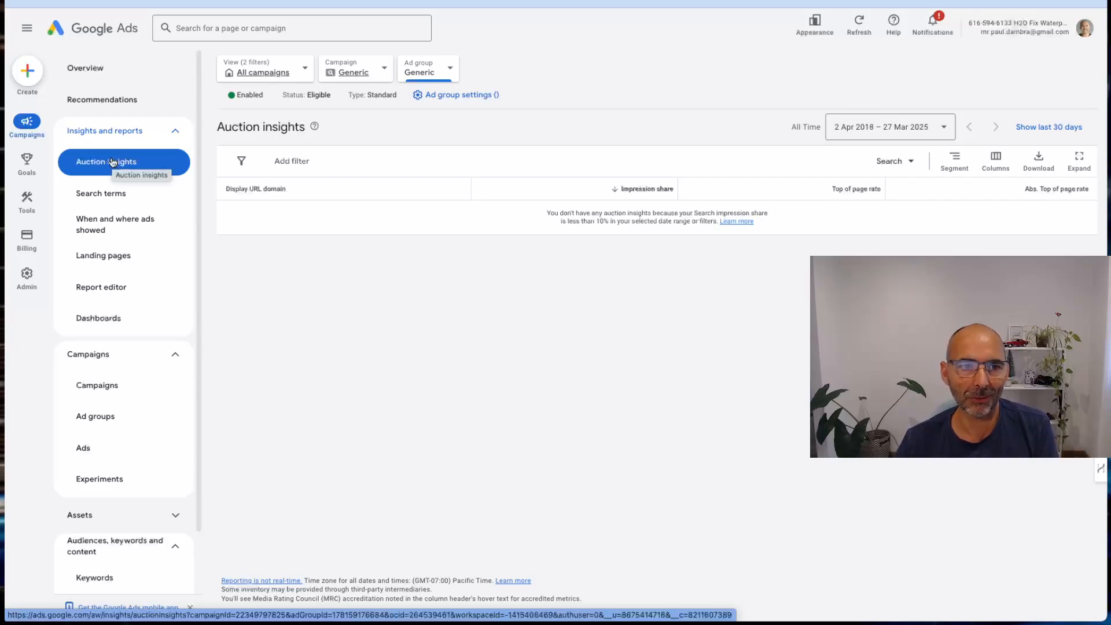
left_click(105, 198)
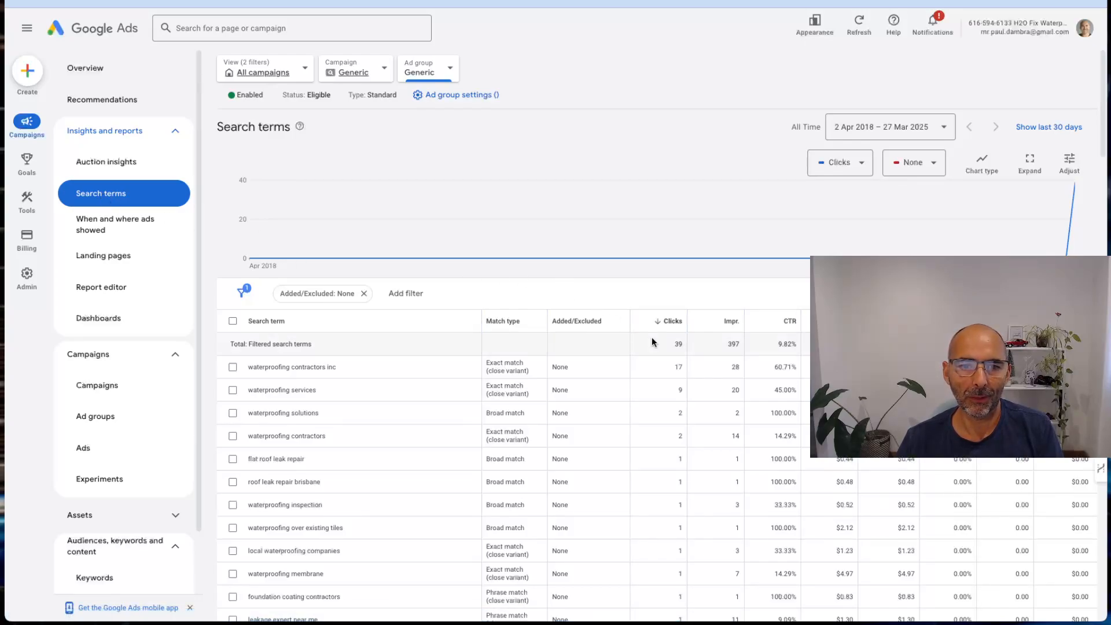
scroll(652, 338, "down", 1)
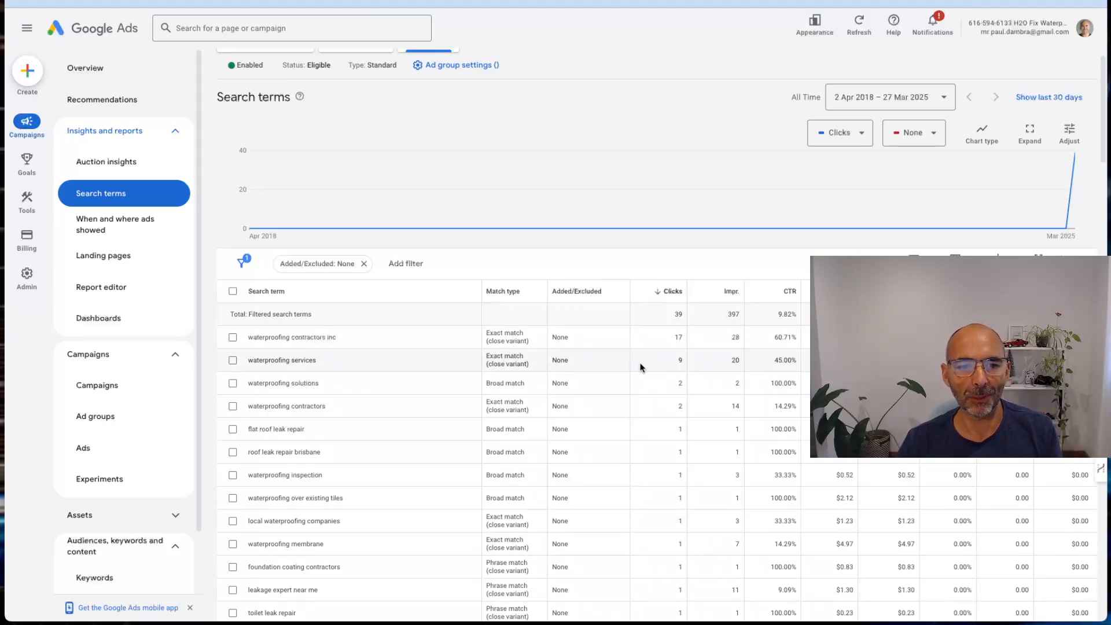
scroll(640, 368, "down", 1)
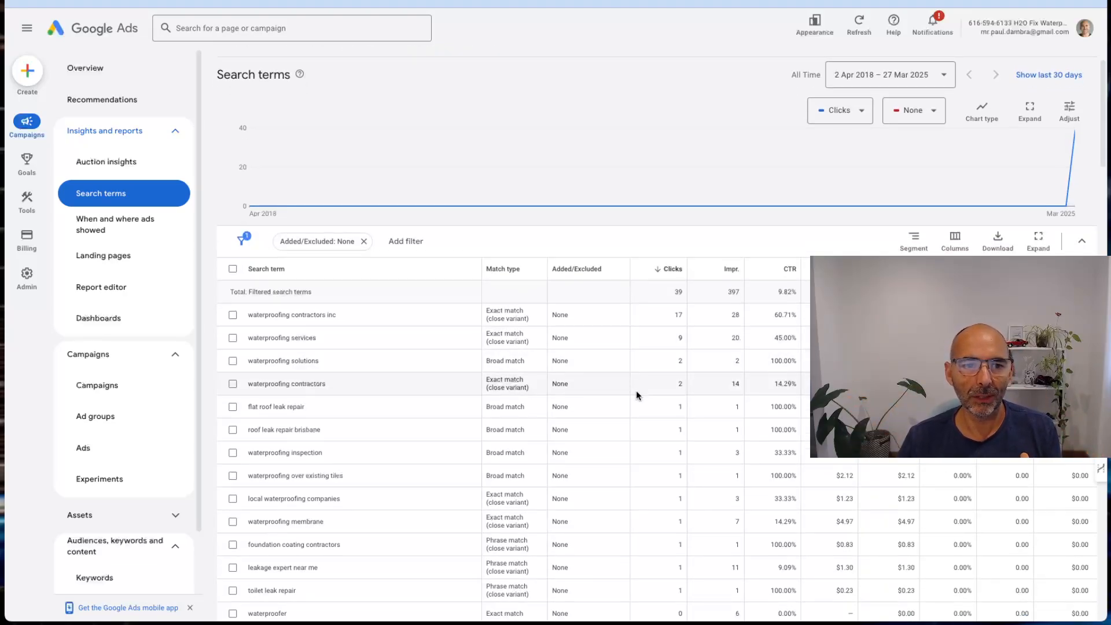
scroll(636, 399, "down", 2)
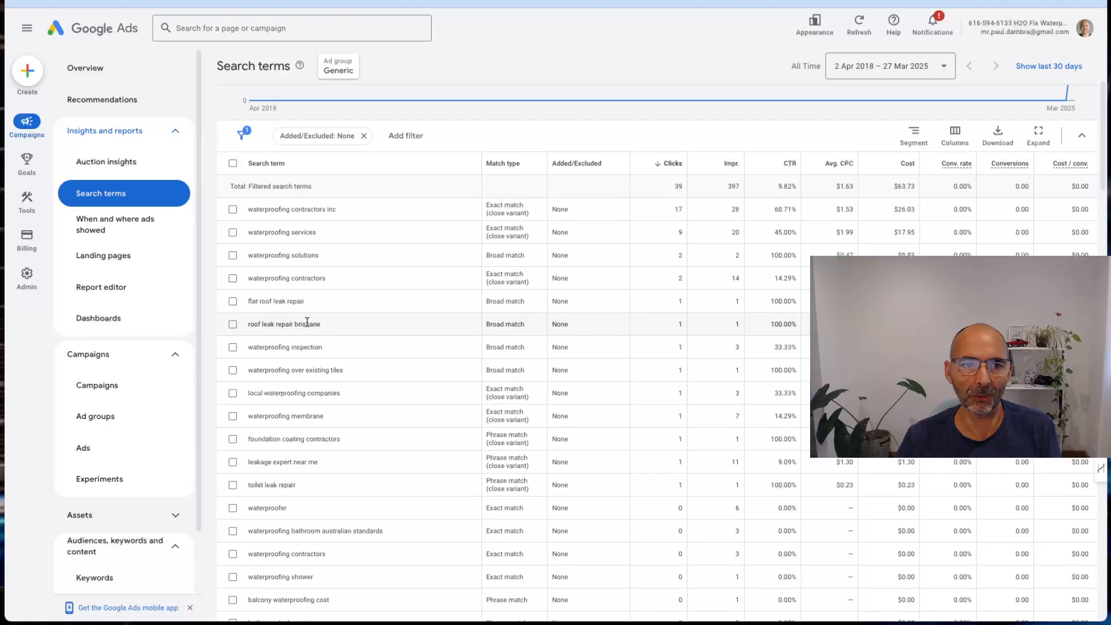
Highlight the search term "roof leak repair brisbane" and examine the relevance and match types of the terms below it.
left_click_drag(248, 325, 313, 325)
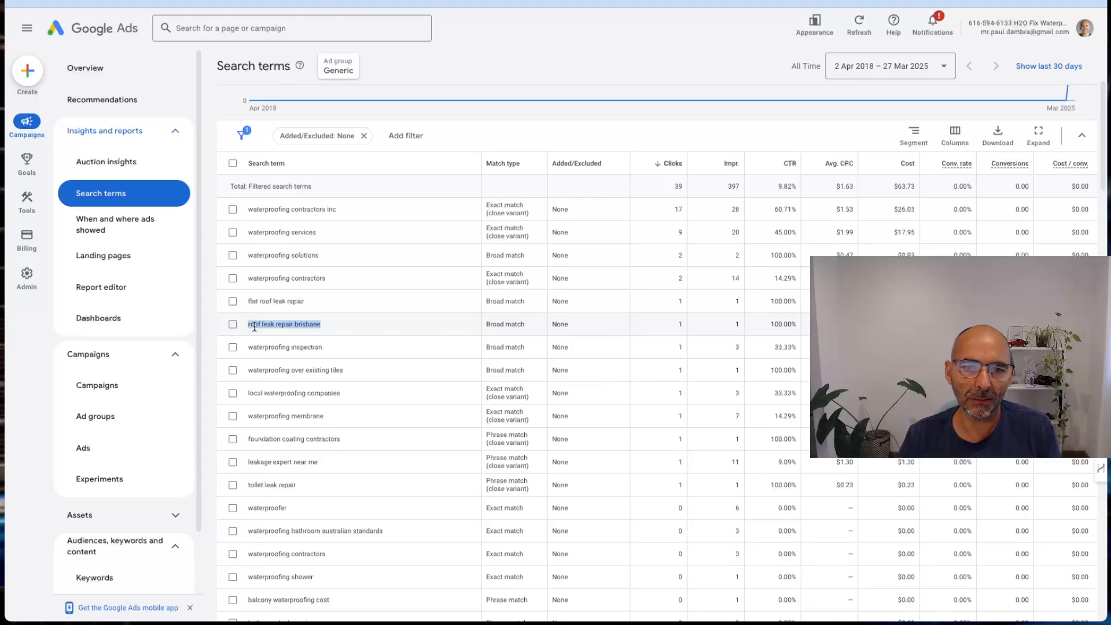
triple_click(289, 325)
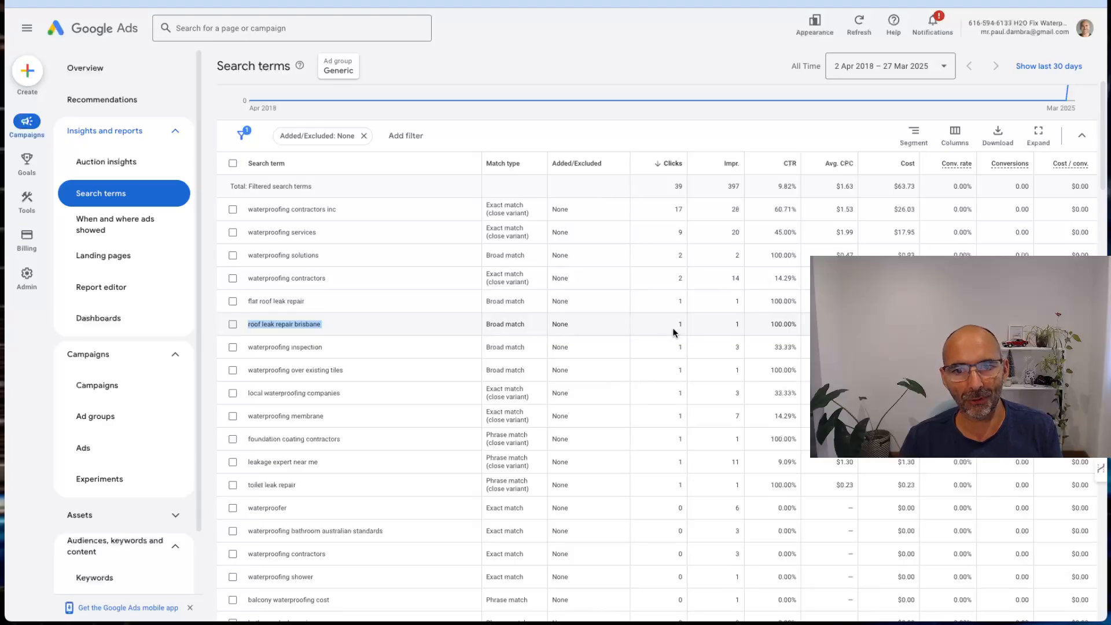
scroll(671, 330, "down", 1)
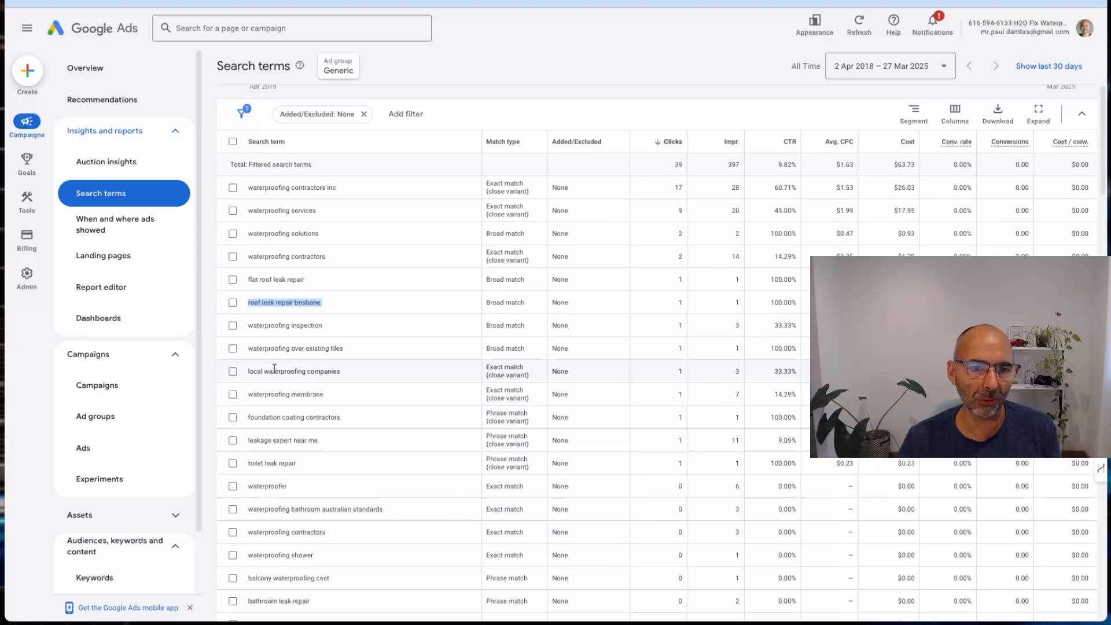
scroll(283, 381, "down", 1)
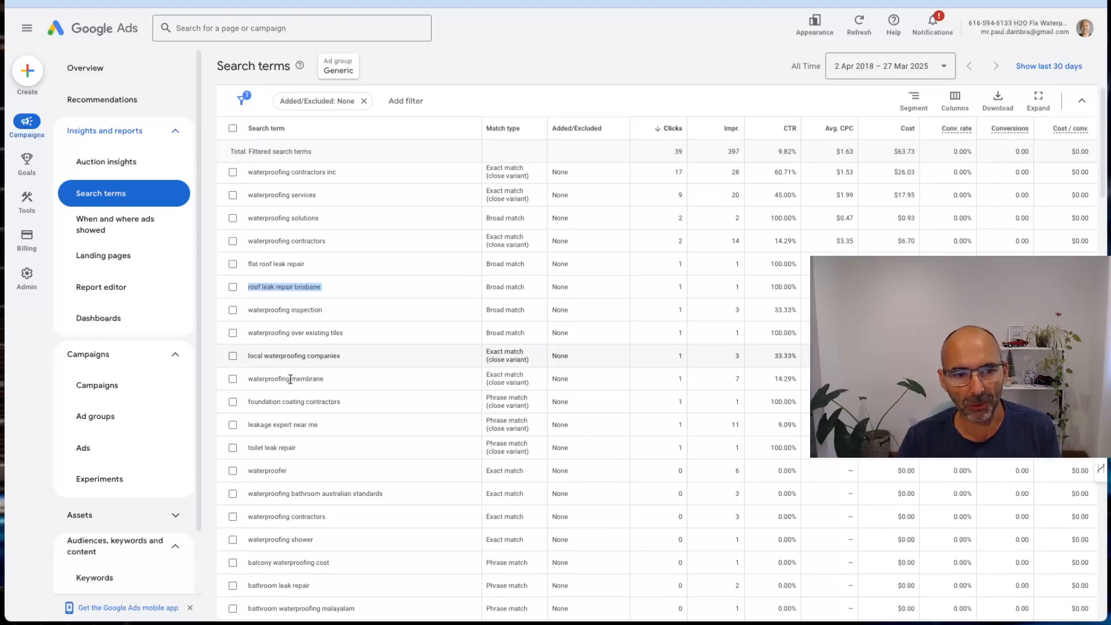
left_click(262, 400)
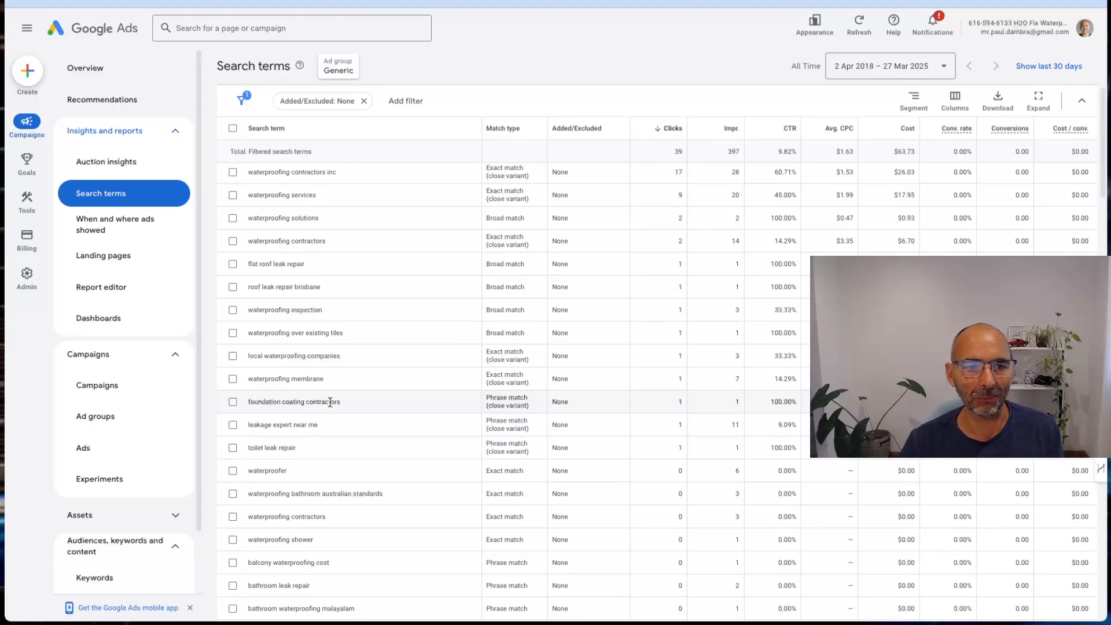
scroll(330, 402, "down", 2)
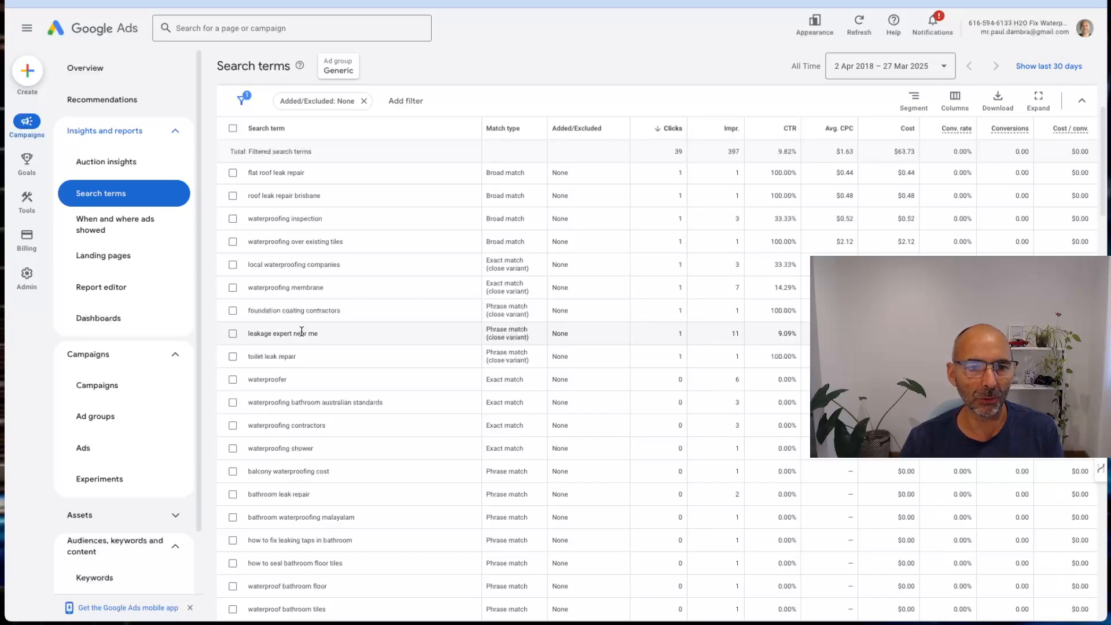
Examine the zero-click search terms and their match types, highlighting the broad match term "bondall silasec waterproofer".
scroll(436, 426, "down", 3)
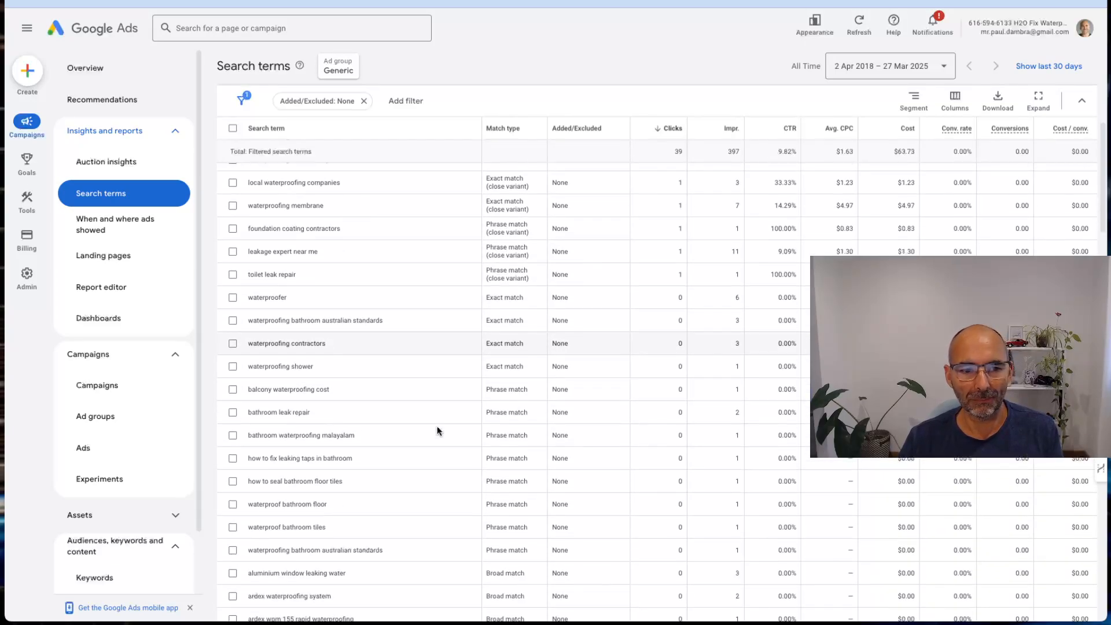
scroll(436, 431, "down", 2)
scroll(437, 431, "down", 2)
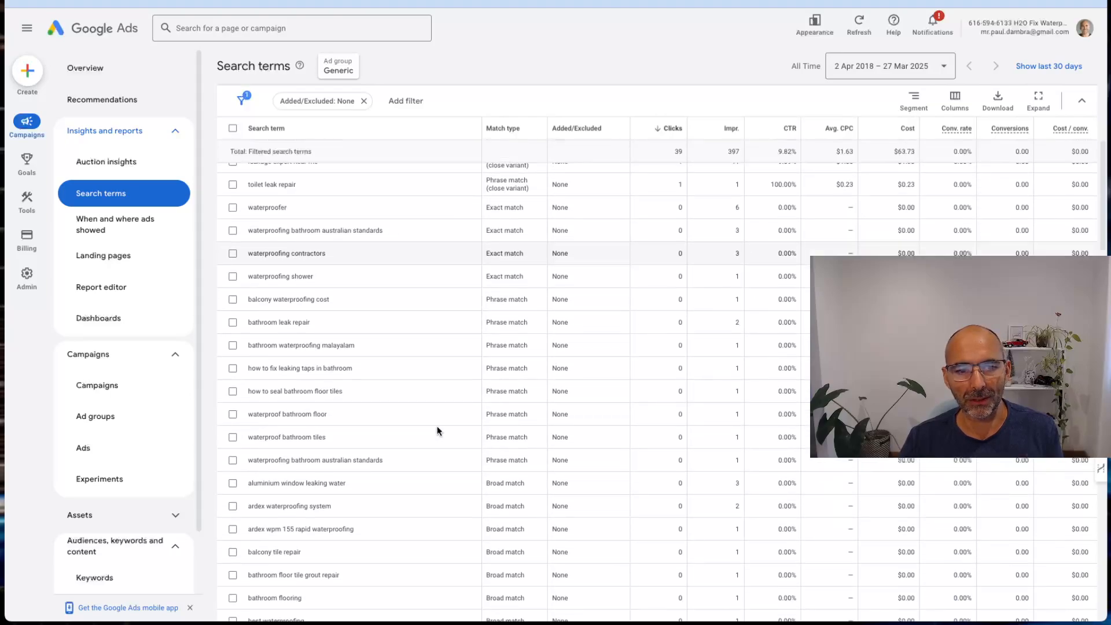
scroll(436, 430, "down", 5)
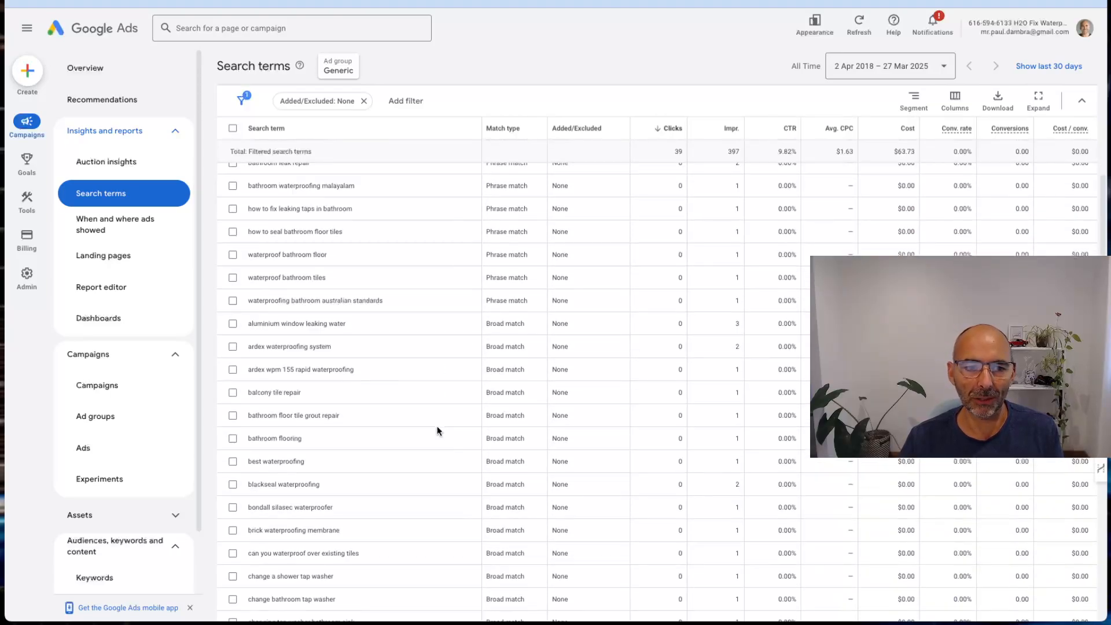
scroll(437, 428, "down", 3)
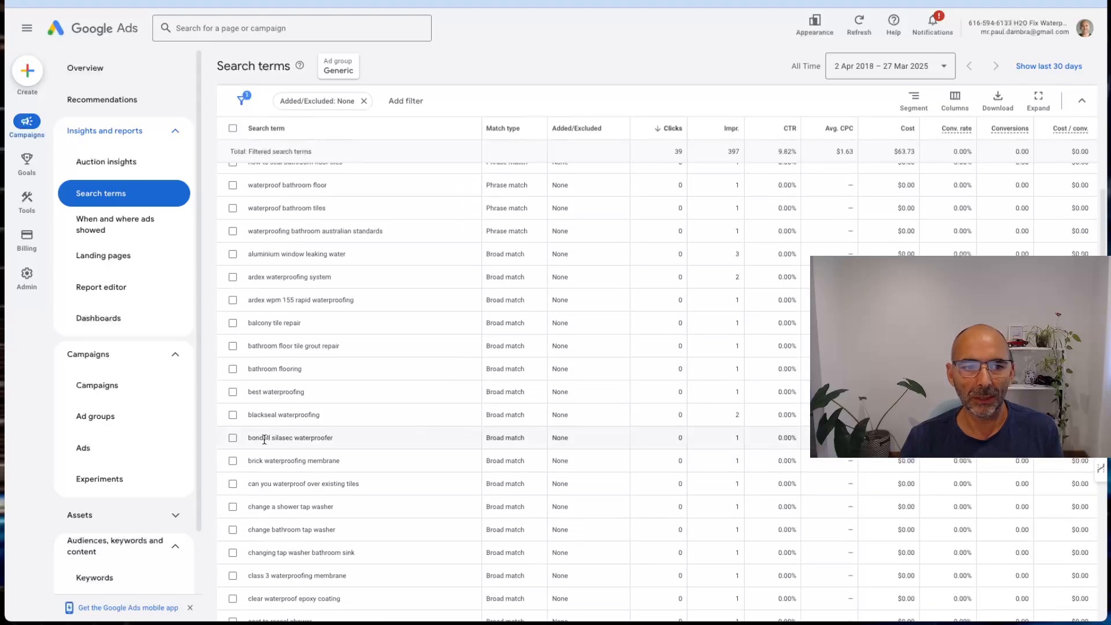
left_click_drag(247, 438, 333, 440)
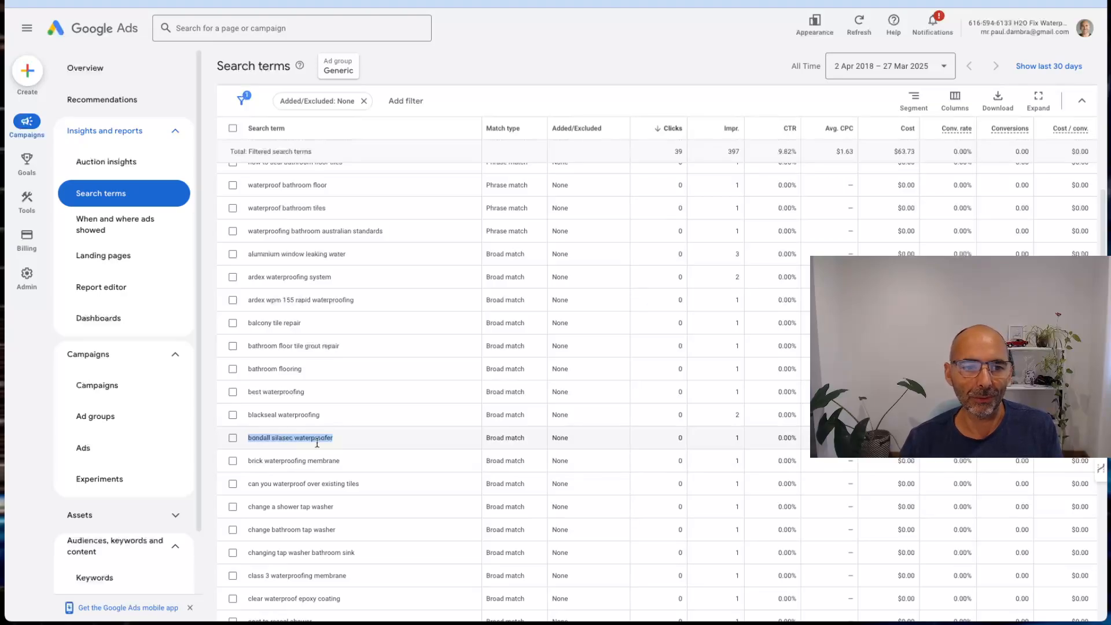
Continue through the broad match search terms and highlight the irrelevant term "change a shower tap washer".
scroll(391, 451, "down", 1)
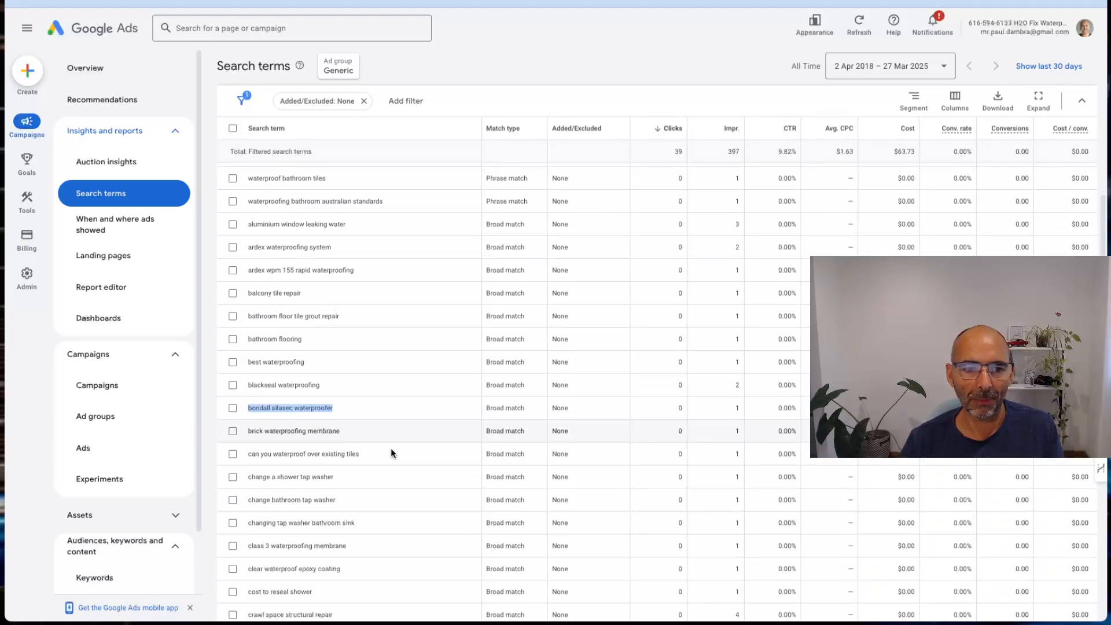
scroll(390, 453, "down", 1)
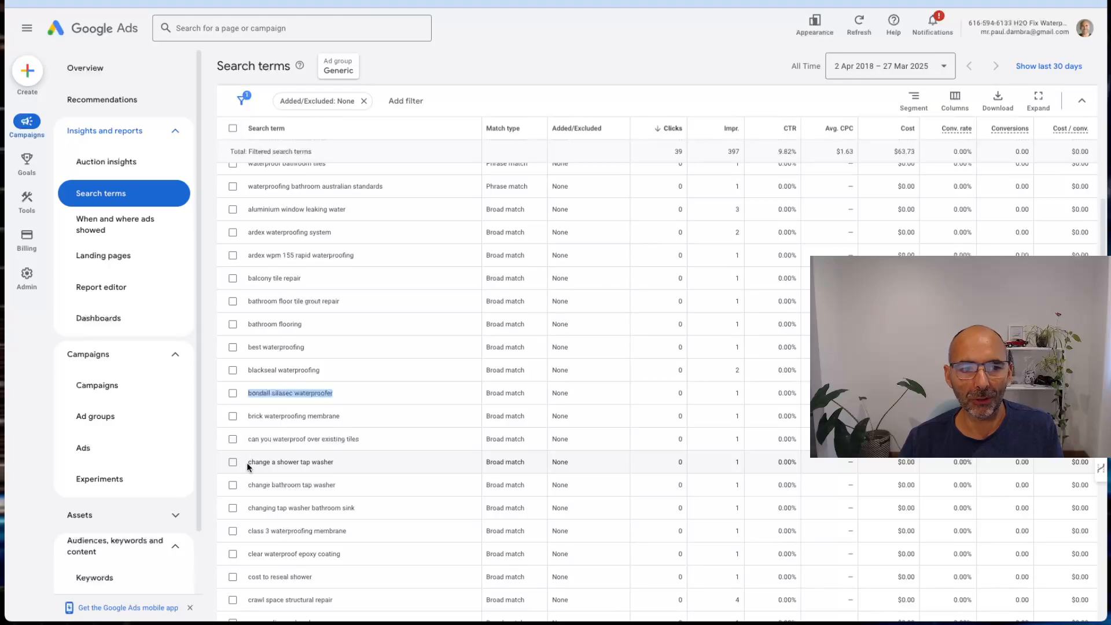
left_click_drag(247, 463, 333, 462)
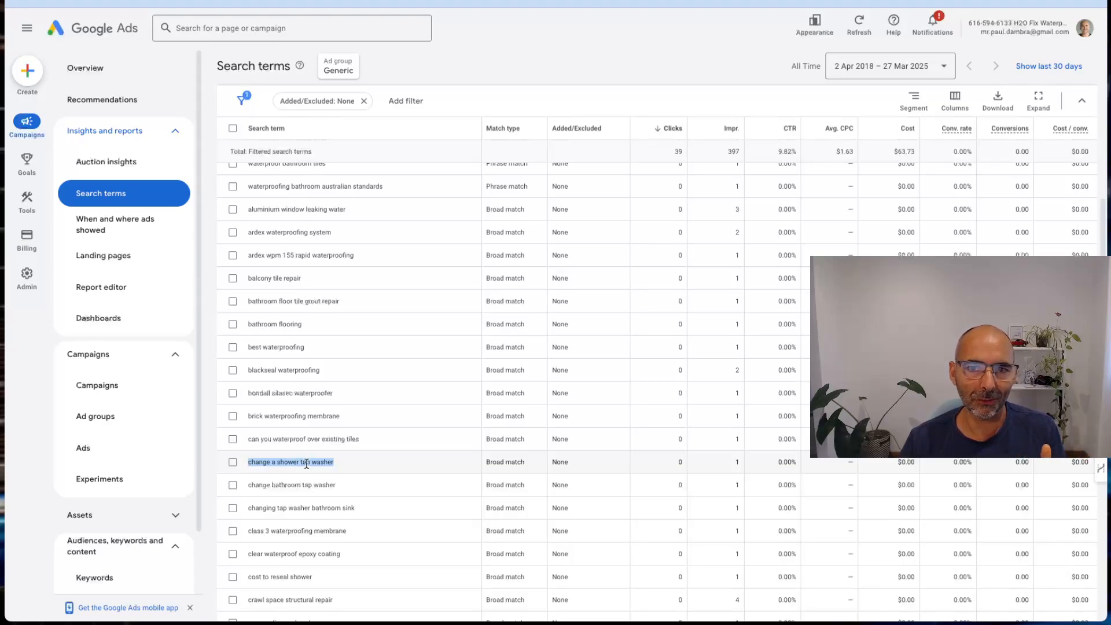
Review the remaining broad match search terms down to the end of the list, checking their relevance to waterproofing services.
scroll(339, 466, "down", 1)
scroll(338, 463, "down", 3)
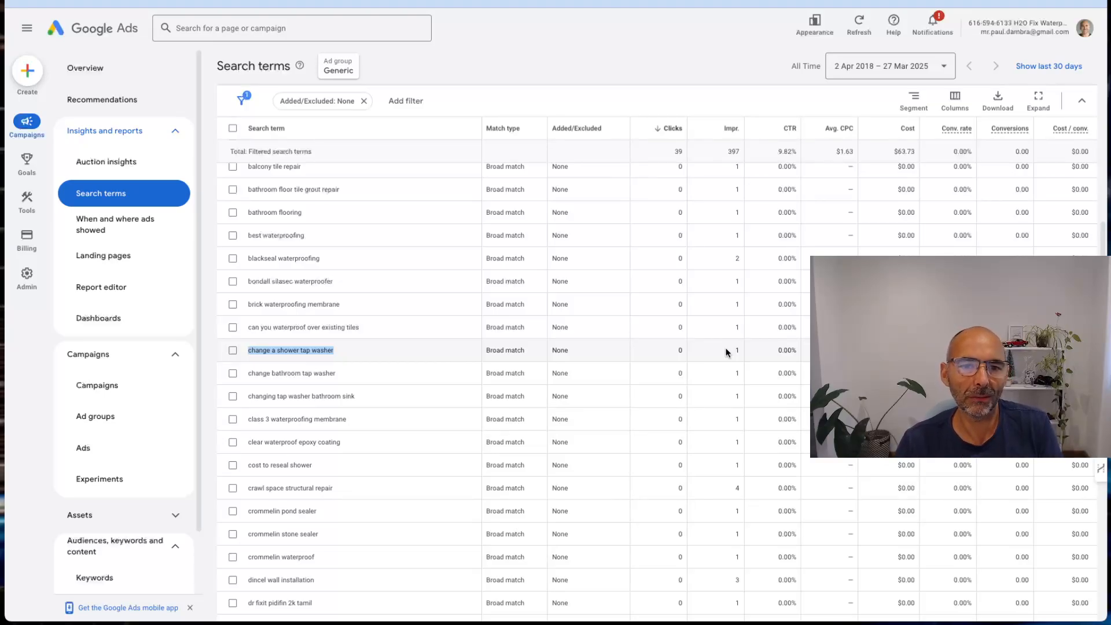
scroll(708, 393, "down", 1)
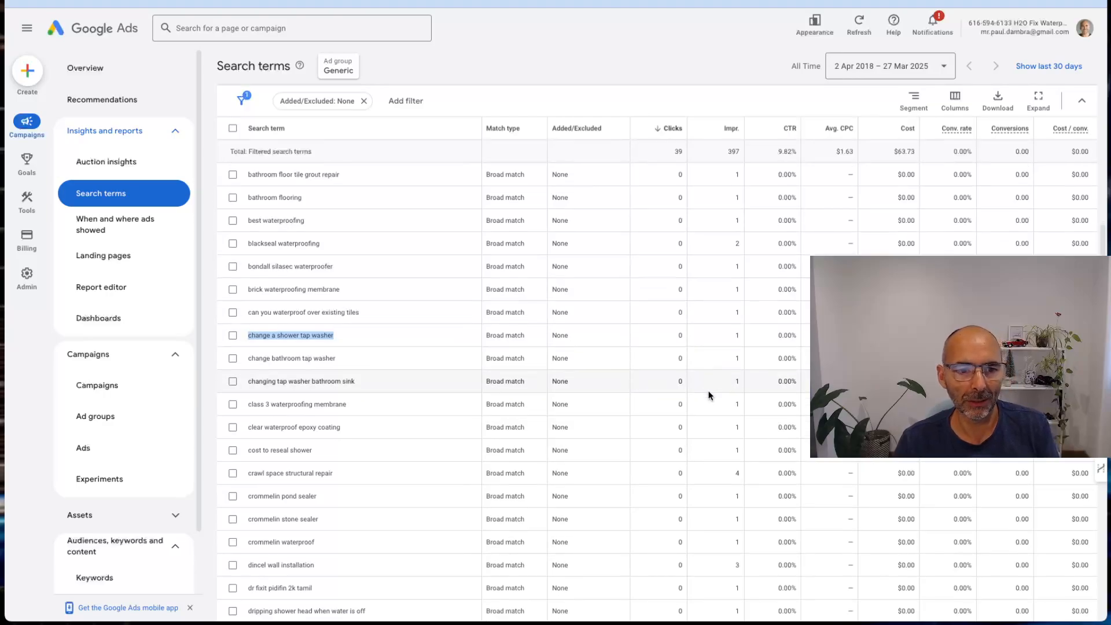
scroll(708, 395, "down", 15)
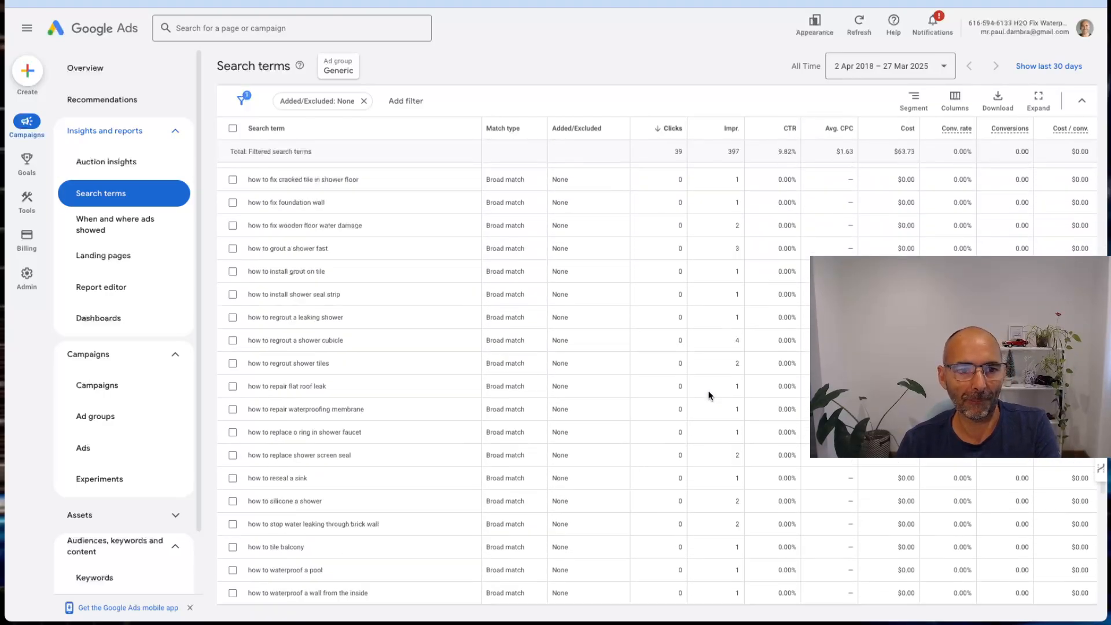
scroll(709, 395, "down", 10)
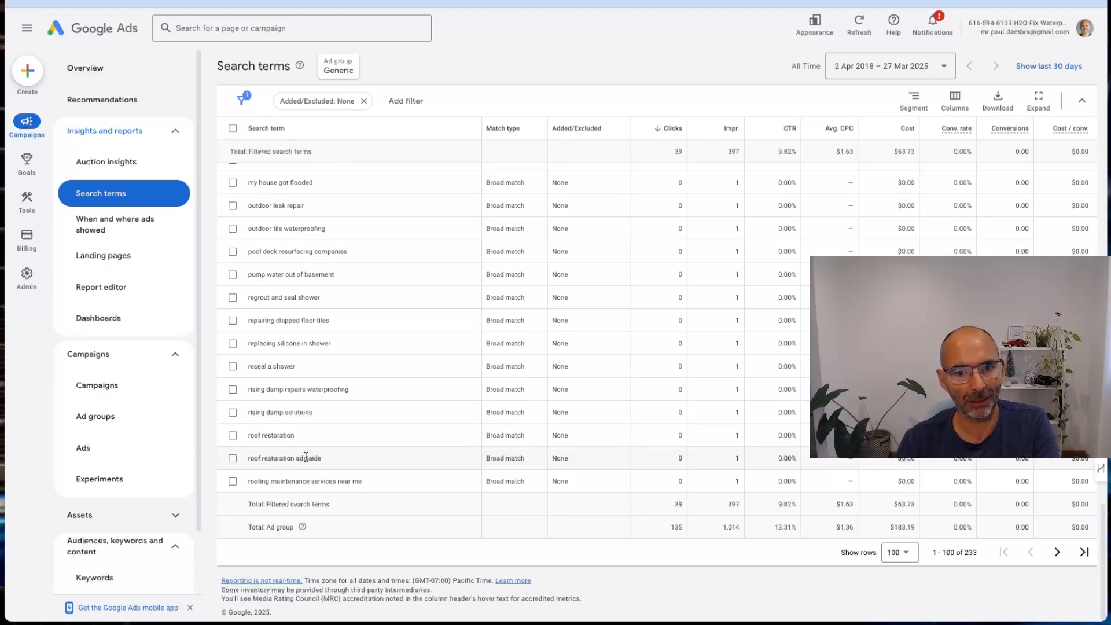
Return to the start of the search terms report and compare the most-clicked terms by match type, impressions and CTR.
scroll(751, 318, "up", 20)
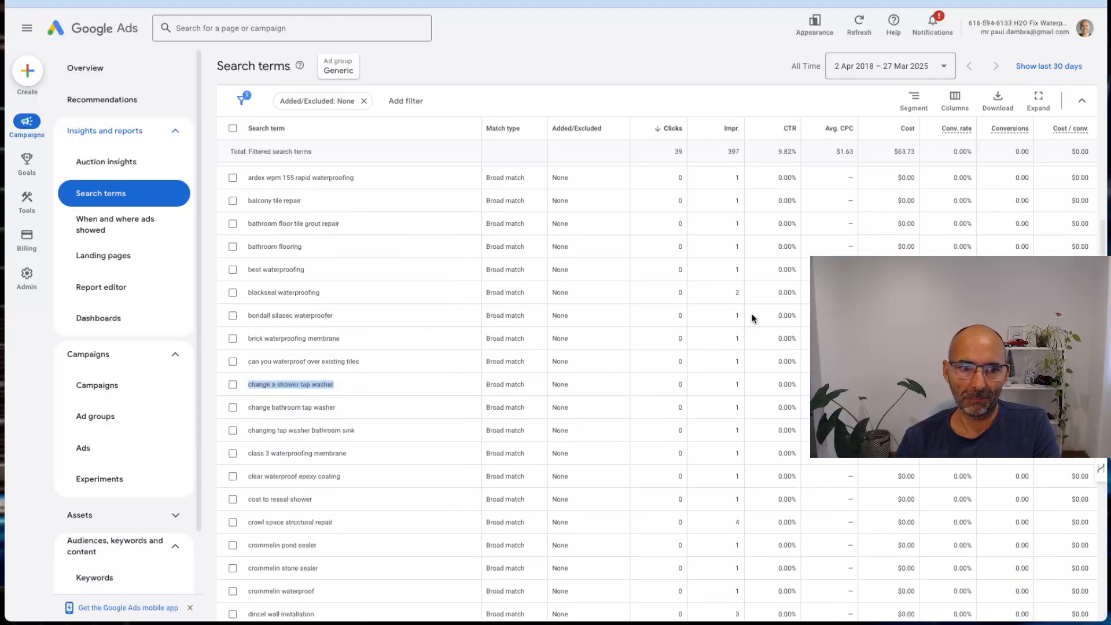
scroll(751, 317, "up", 15)
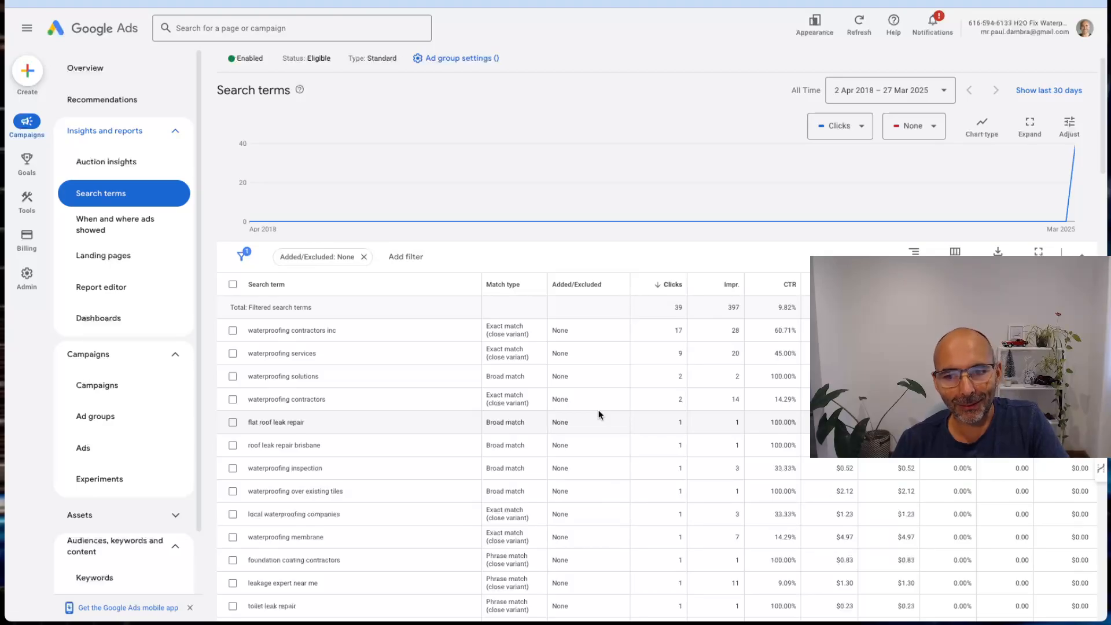
scroll(598, 409, "down", 1)
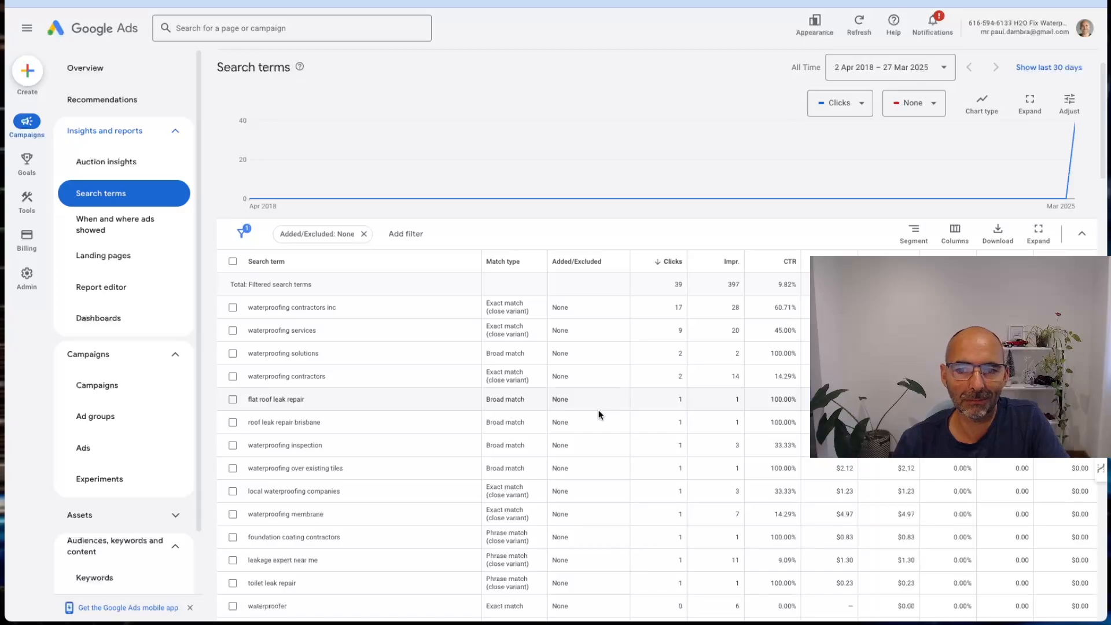
scroll(598, 409, "down", 1)
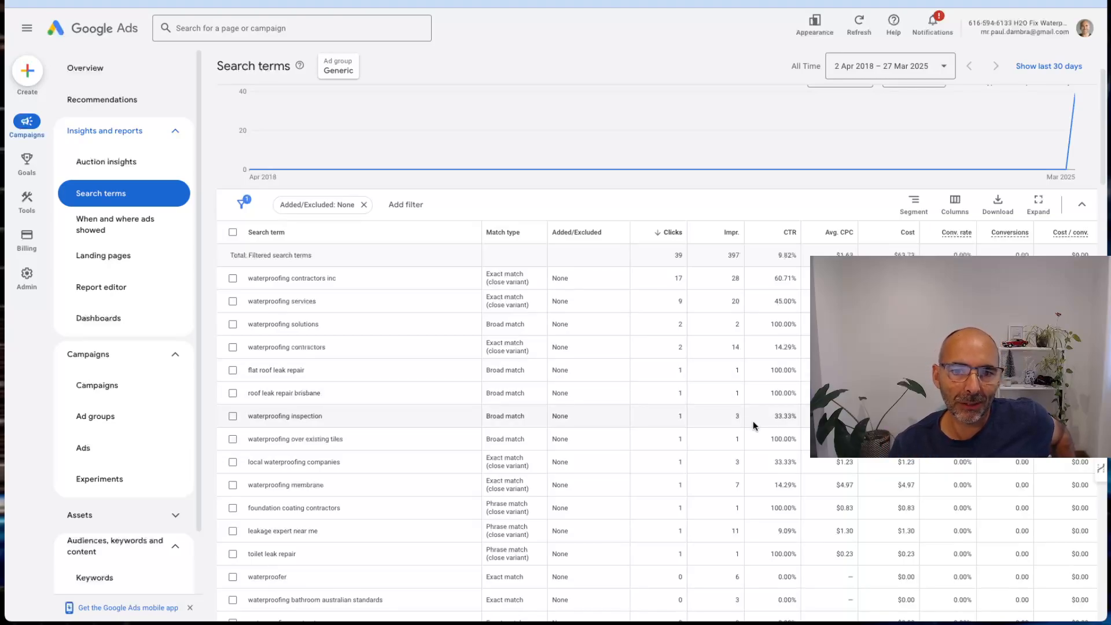
scroll(752, 424, "down", 3)
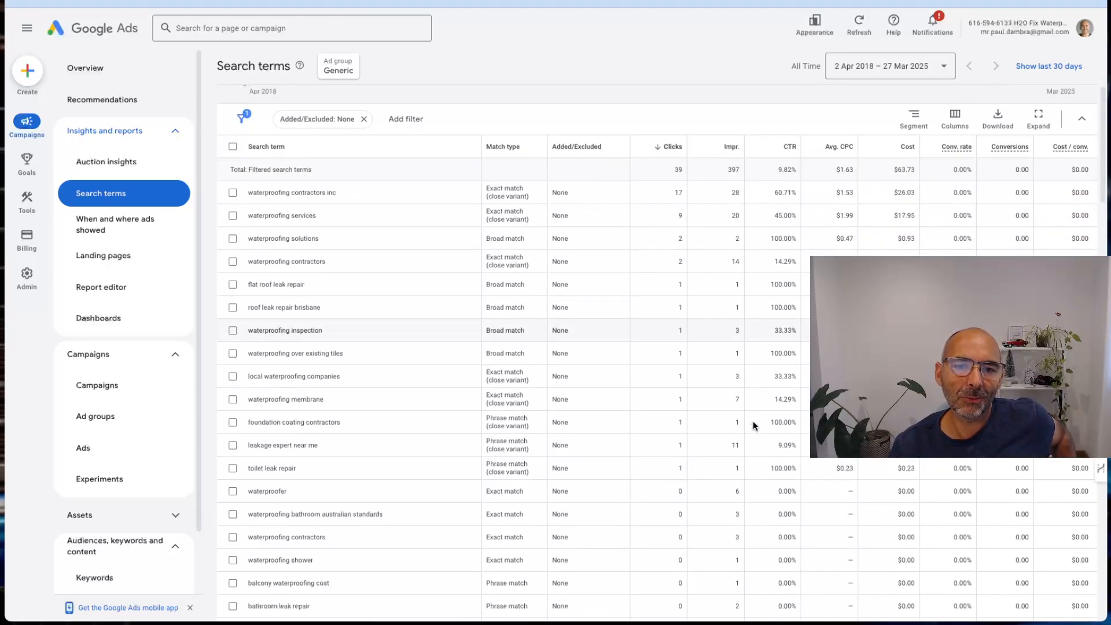
scroll(753, 426, "down", 2)
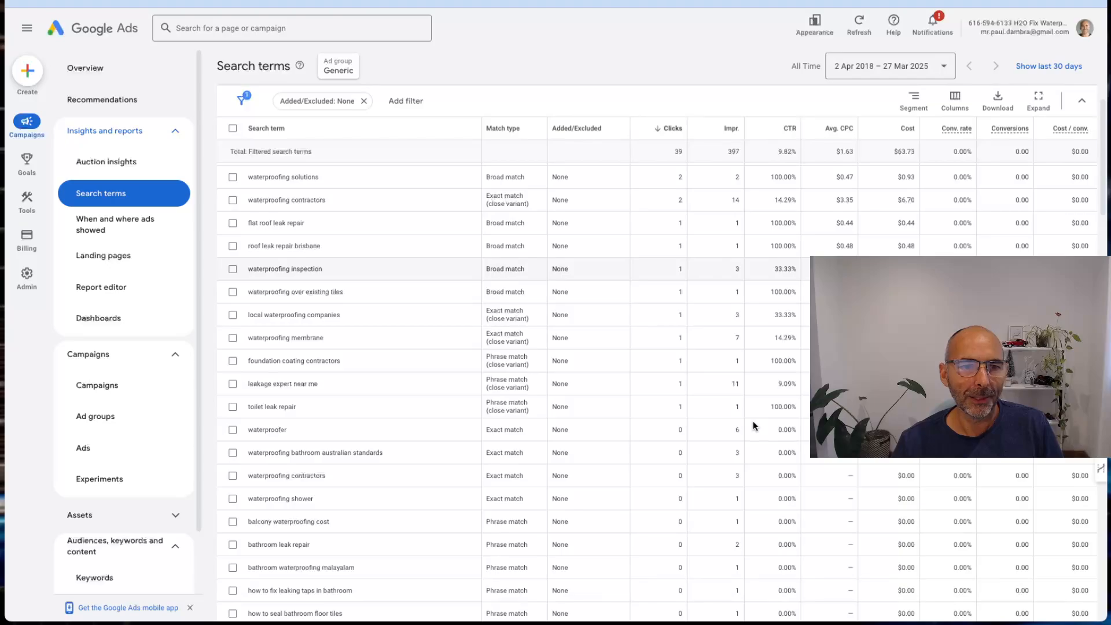
scroll(753, 426, "up", 3)
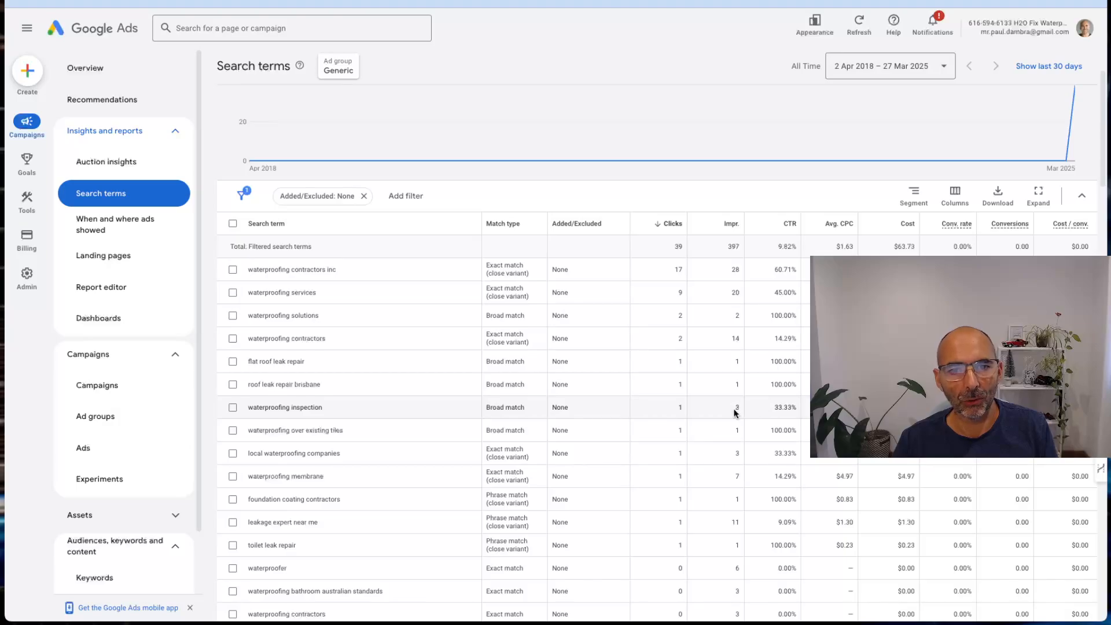
scroll(736, 413, "down", 1)
scroll(735, 413, "down", 1)
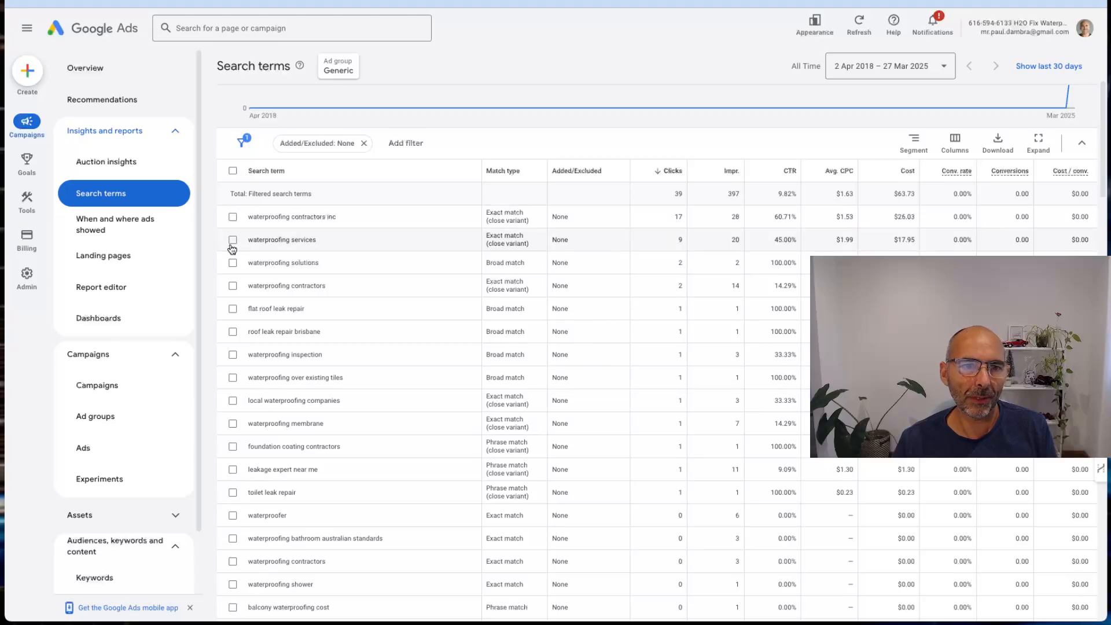
left_click(233, 240)
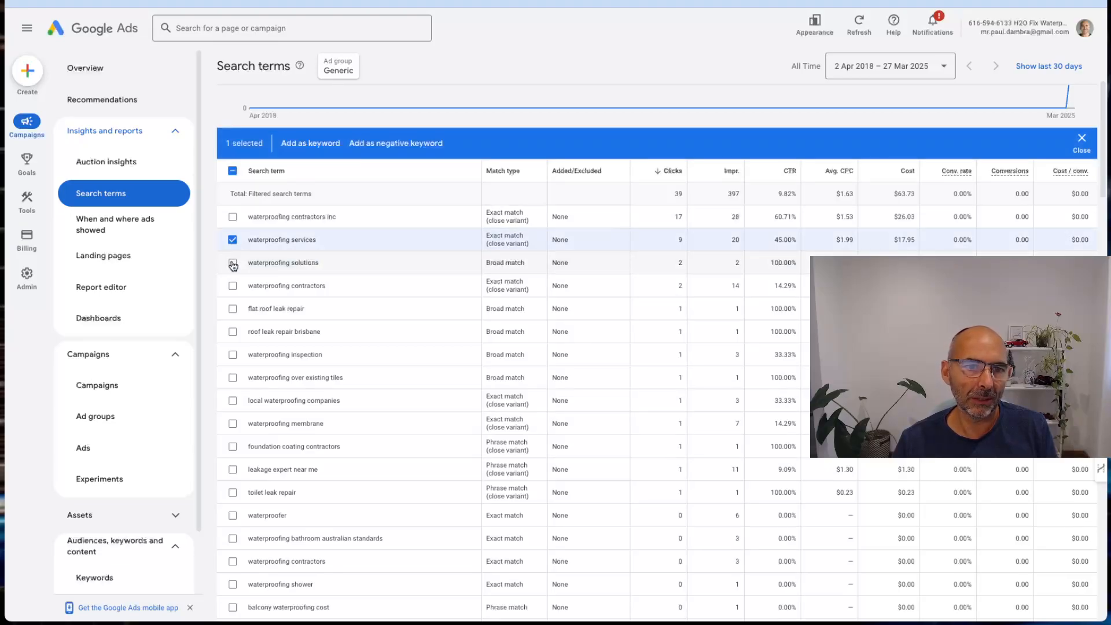
left_click(233, 262)
left_click(232, 285)
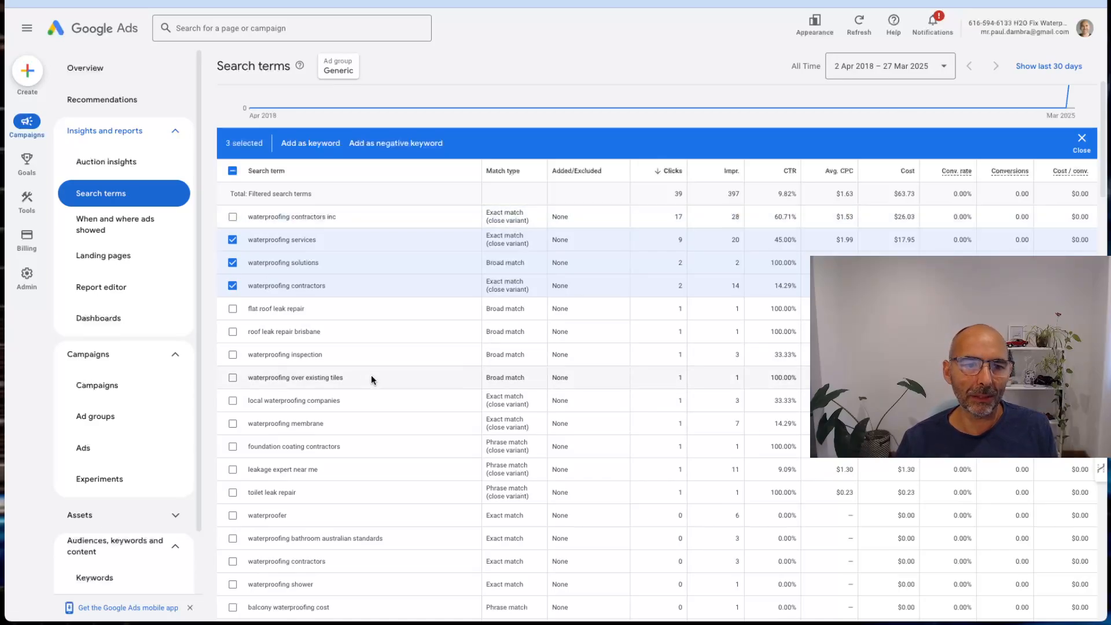
scroll(377, 386, "down", 1)
scroll(377, 387, "down", 1)
scroll(377, 386, "down", 1)
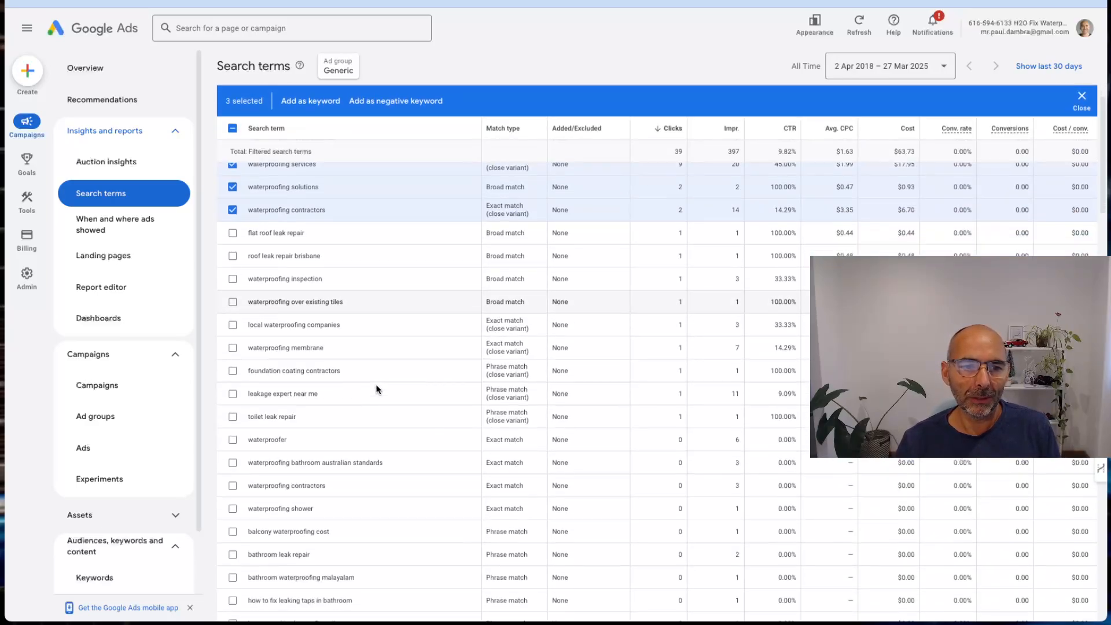
left_click(232, 128)
left_click(232, 128)
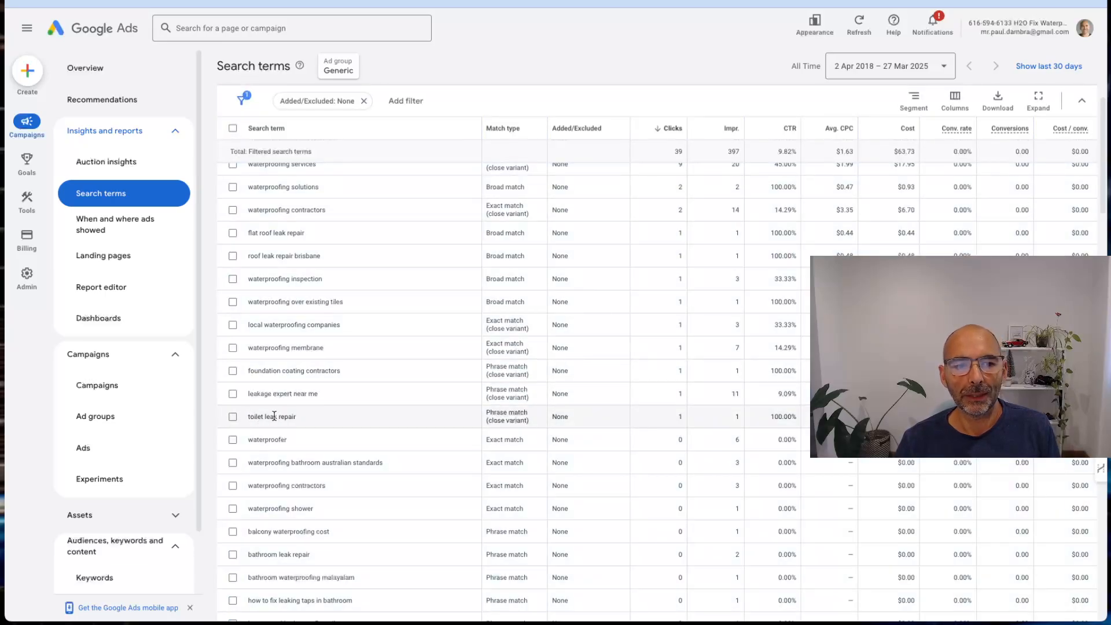
Highlight the search term "toilet leak repair" and look over the terms with the most clicks again.
left_click_drag(247, 417, 300, 419)
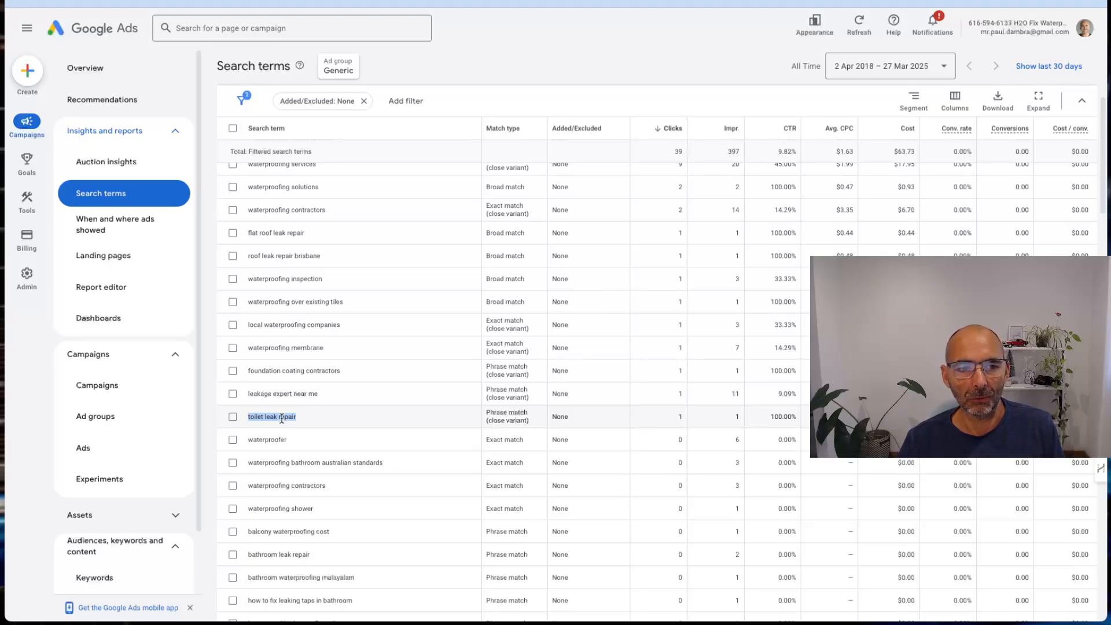
scroll(664, 422, "down", 1)
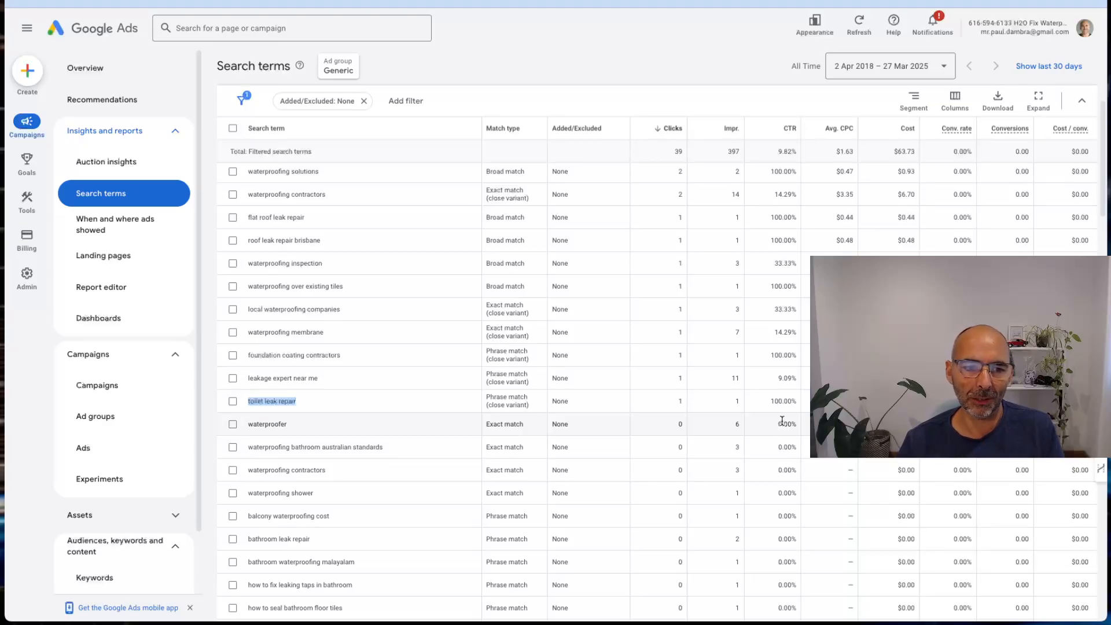
scroll(782, 420, "up", 5)
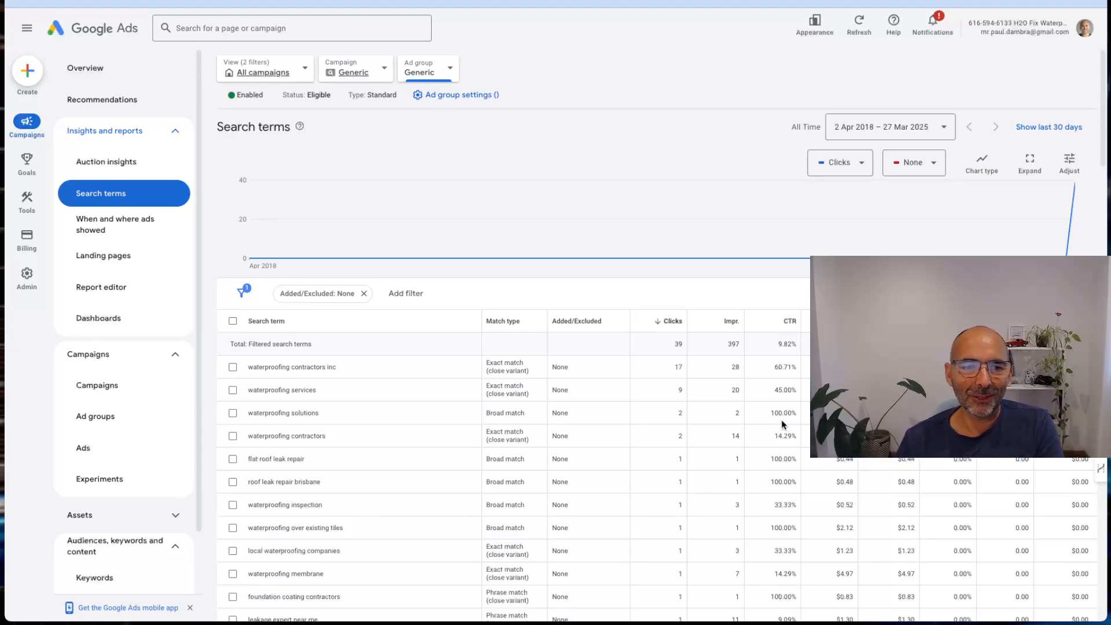
scroll(781, 424, "down", 2)
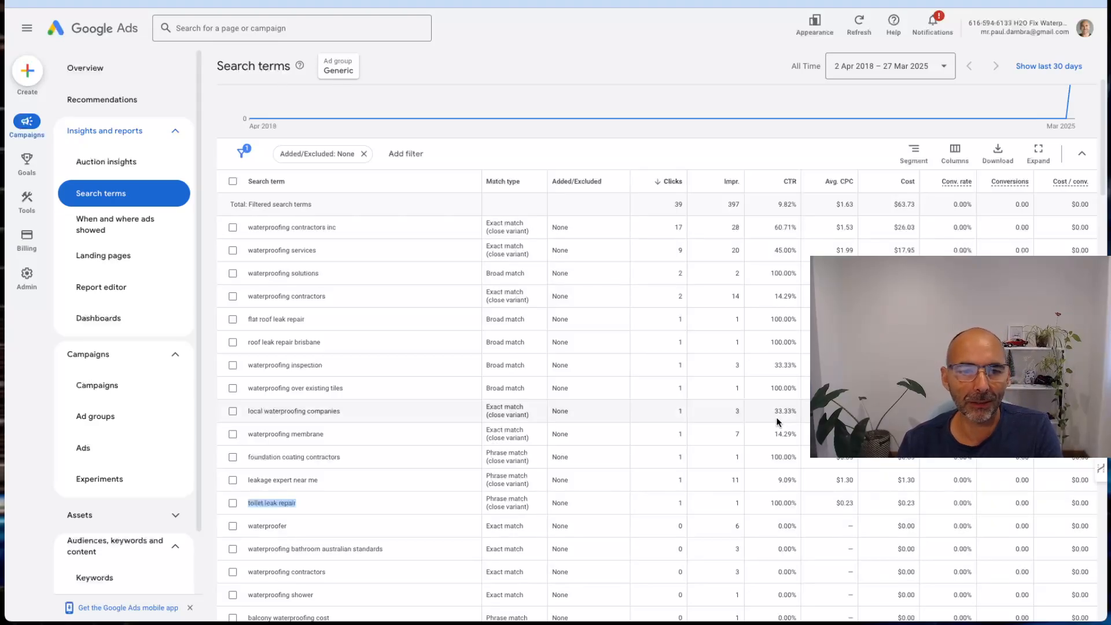
Go back to the Generic campaign and open the keyword list of its Generic ad group.
left_click(144, 392)
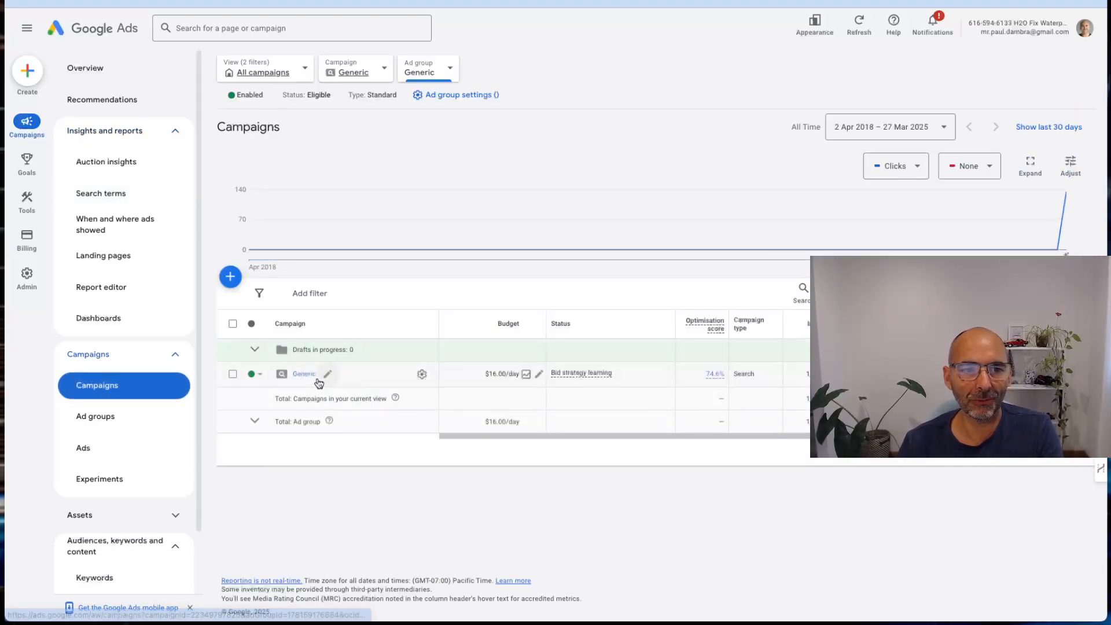
left_click(301, 375)
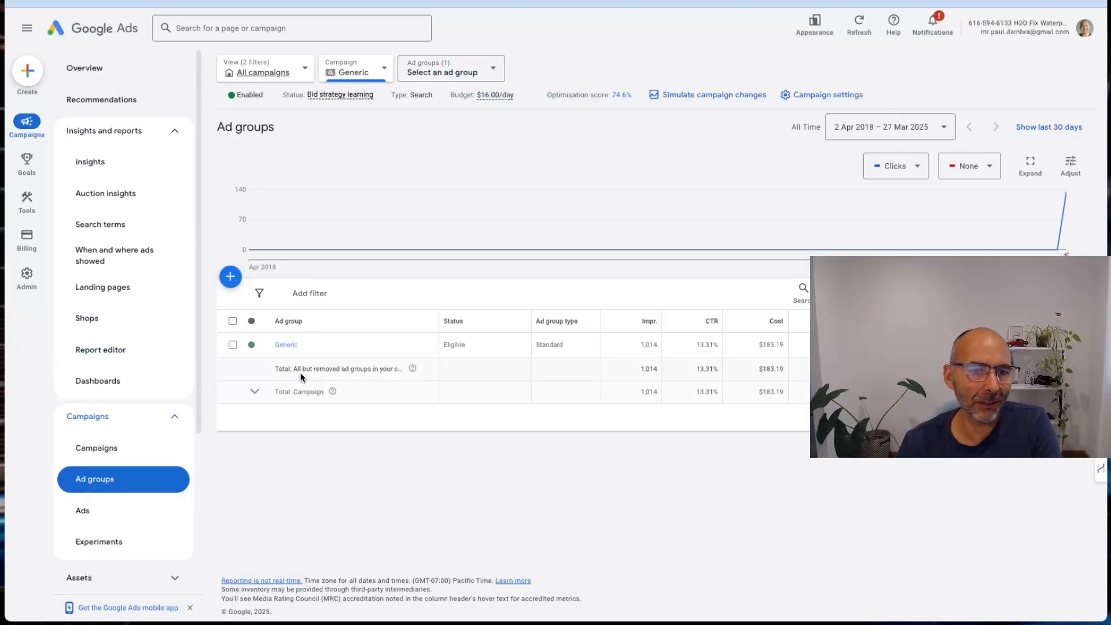
left_click(286, 345)
scroll(449, 382, "down", 5)
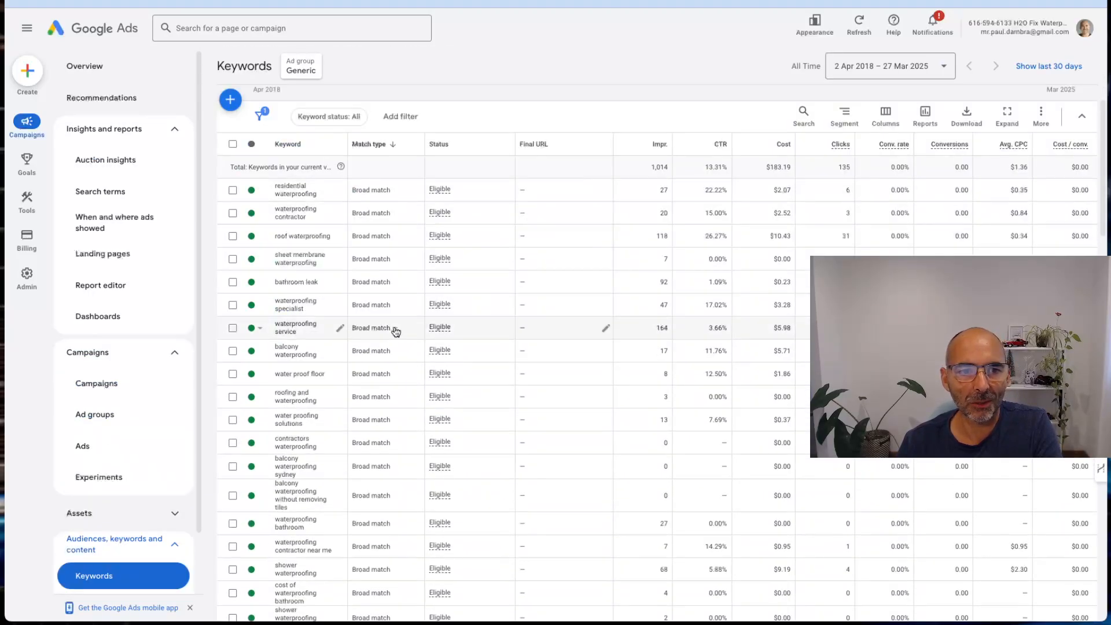
Examine the ad group's broad match keywords down to the removed exact match ones, checking their status, impressions, CTR and cost.
scroll(387, 347, "down", 3)
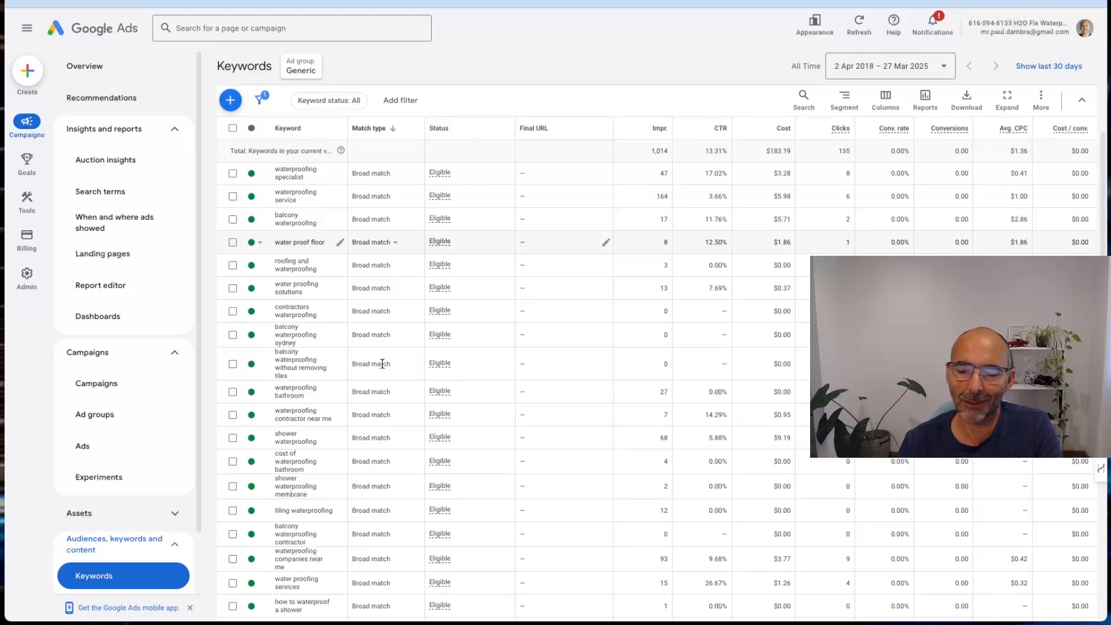
scroll(382, 363, "down", 1)
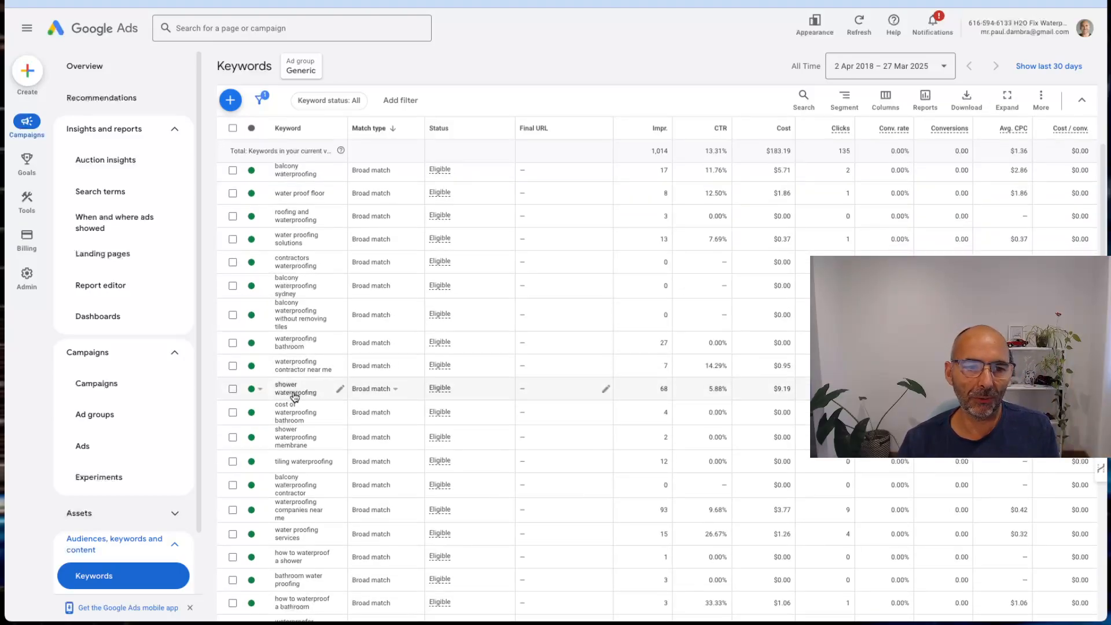
scroll(293, 392, "down", 2)
scroll(293, 392, "down", 1)
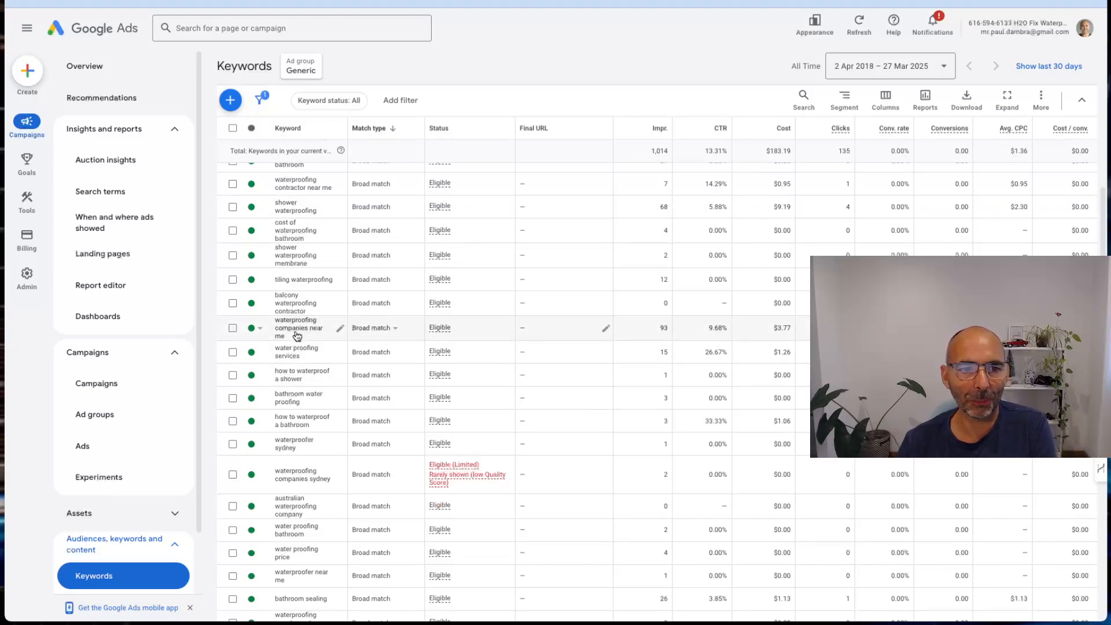
scroll(318, 472, "down", 3)
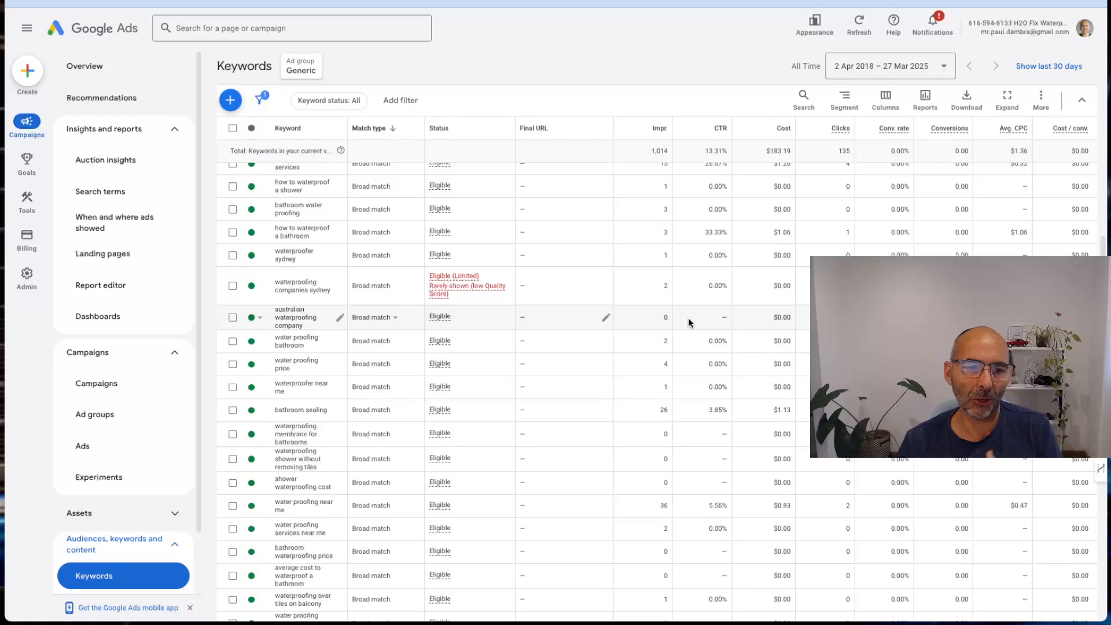
scroll(688, 323, "down", 2)
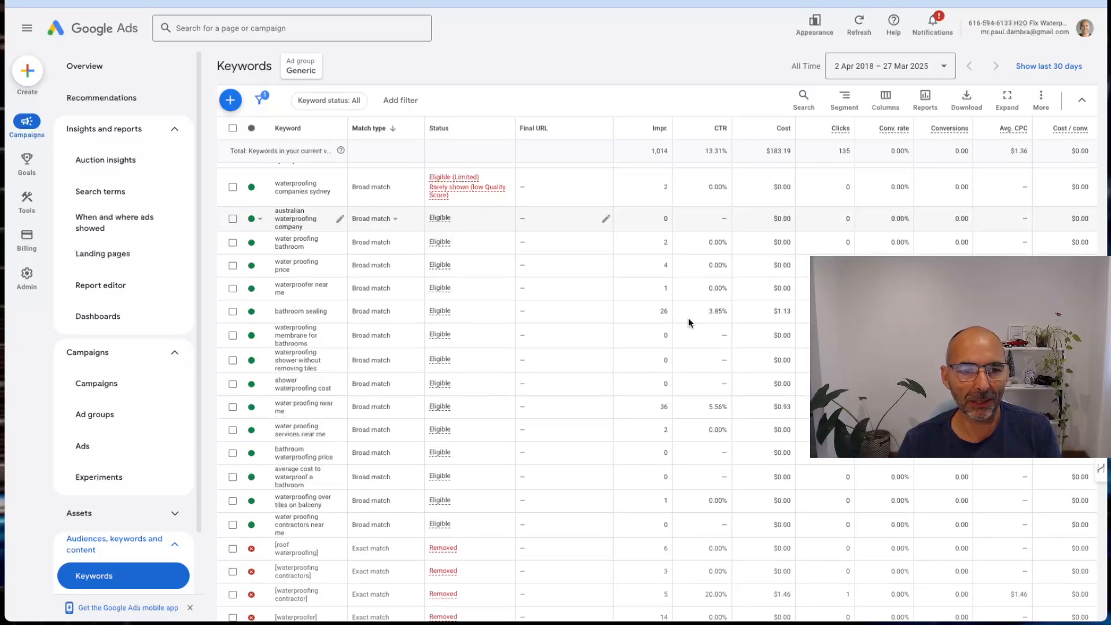